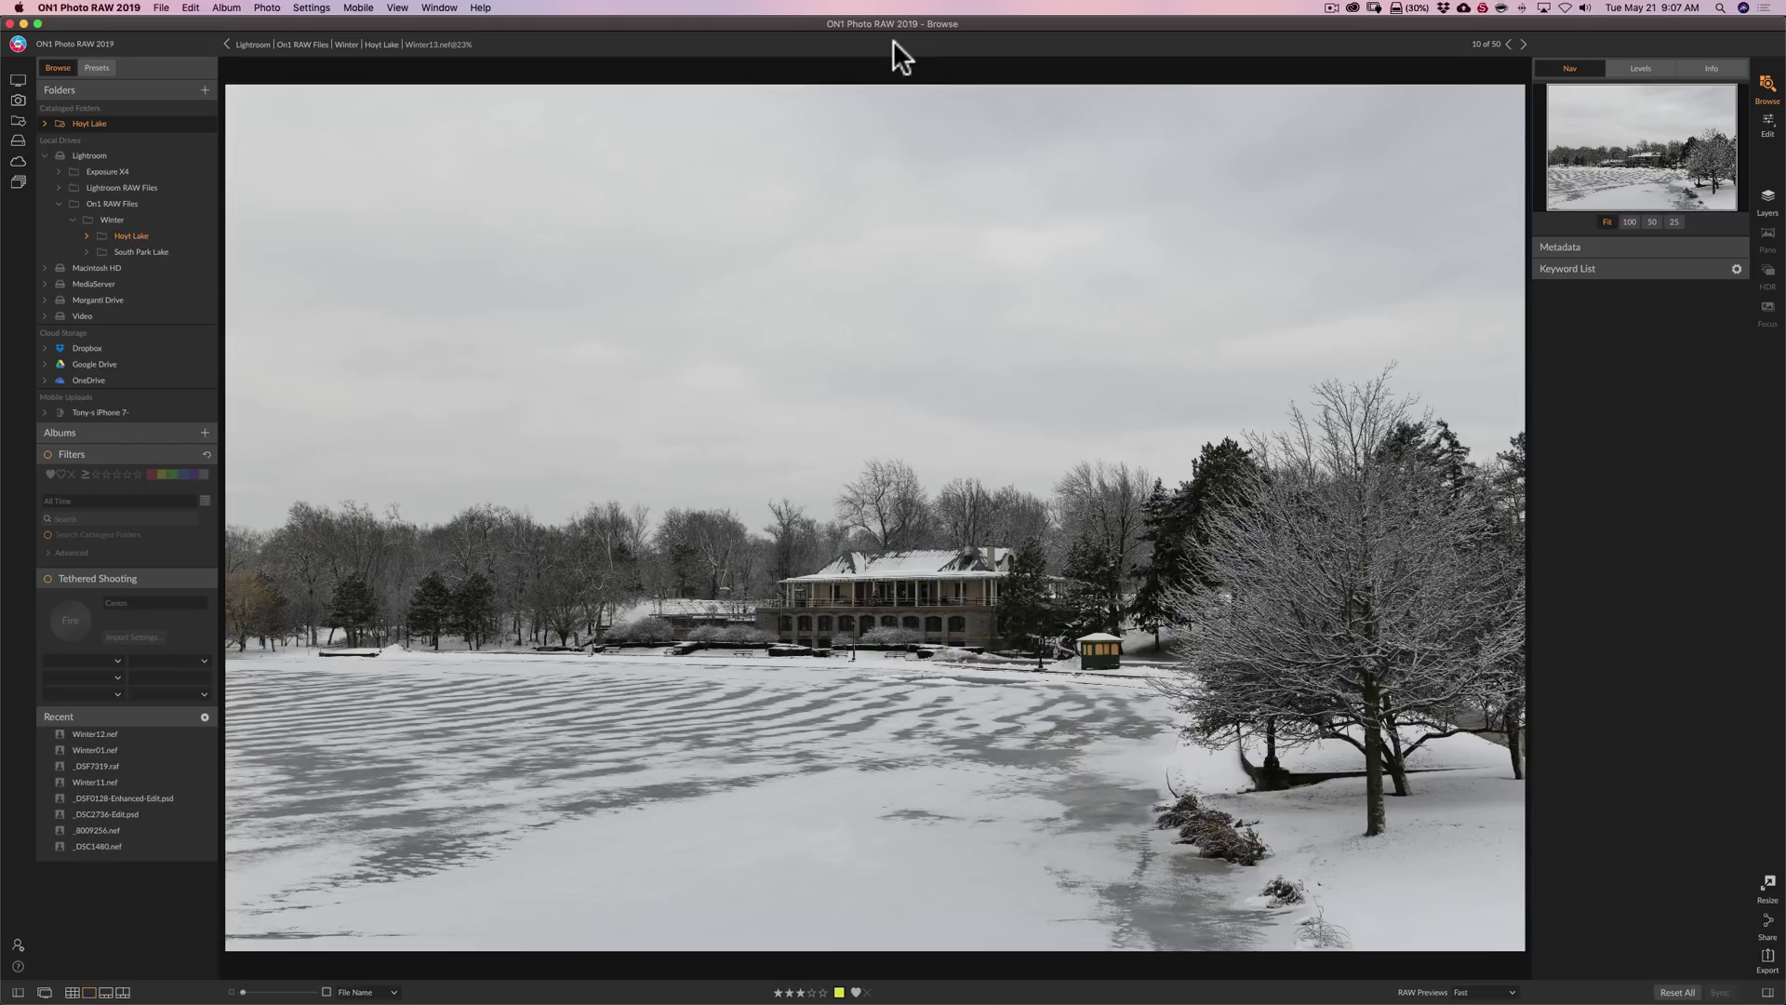
# Show a Dual Mode browse window from the Window menu and drag it into position
pyautogui.click(439, 9)
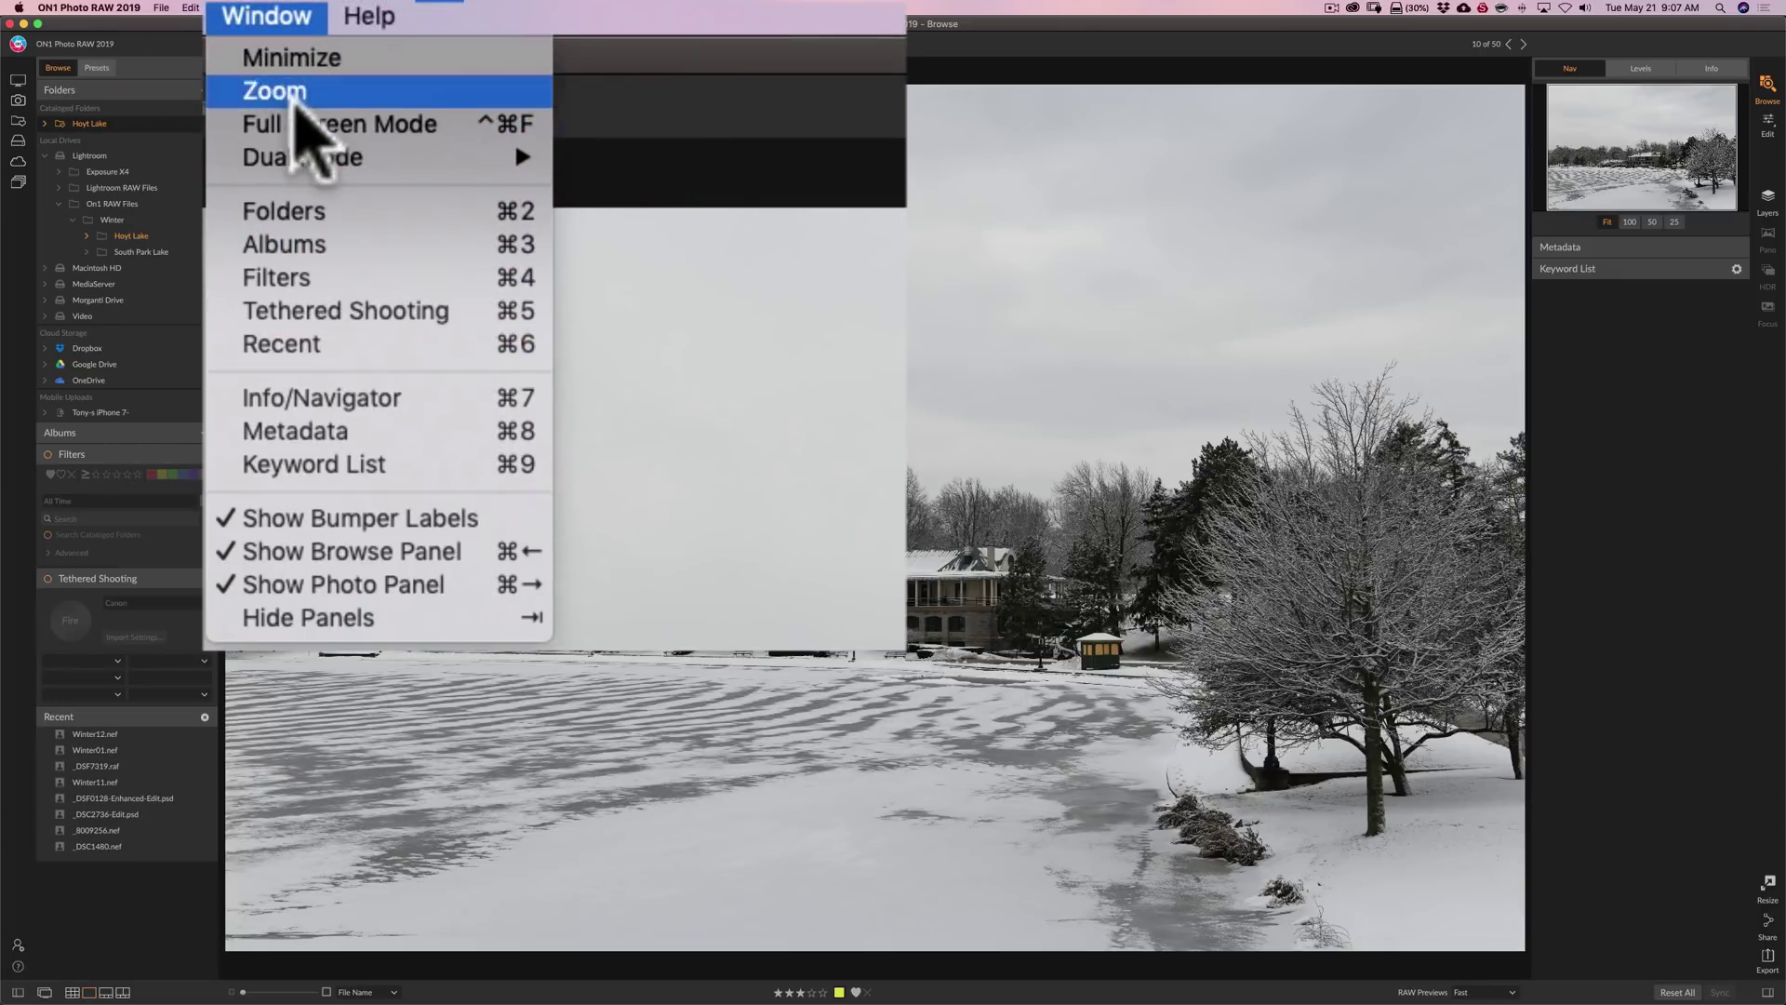
pyautogui.moveTo(263, 153)
pyautogui.click(721, 160)
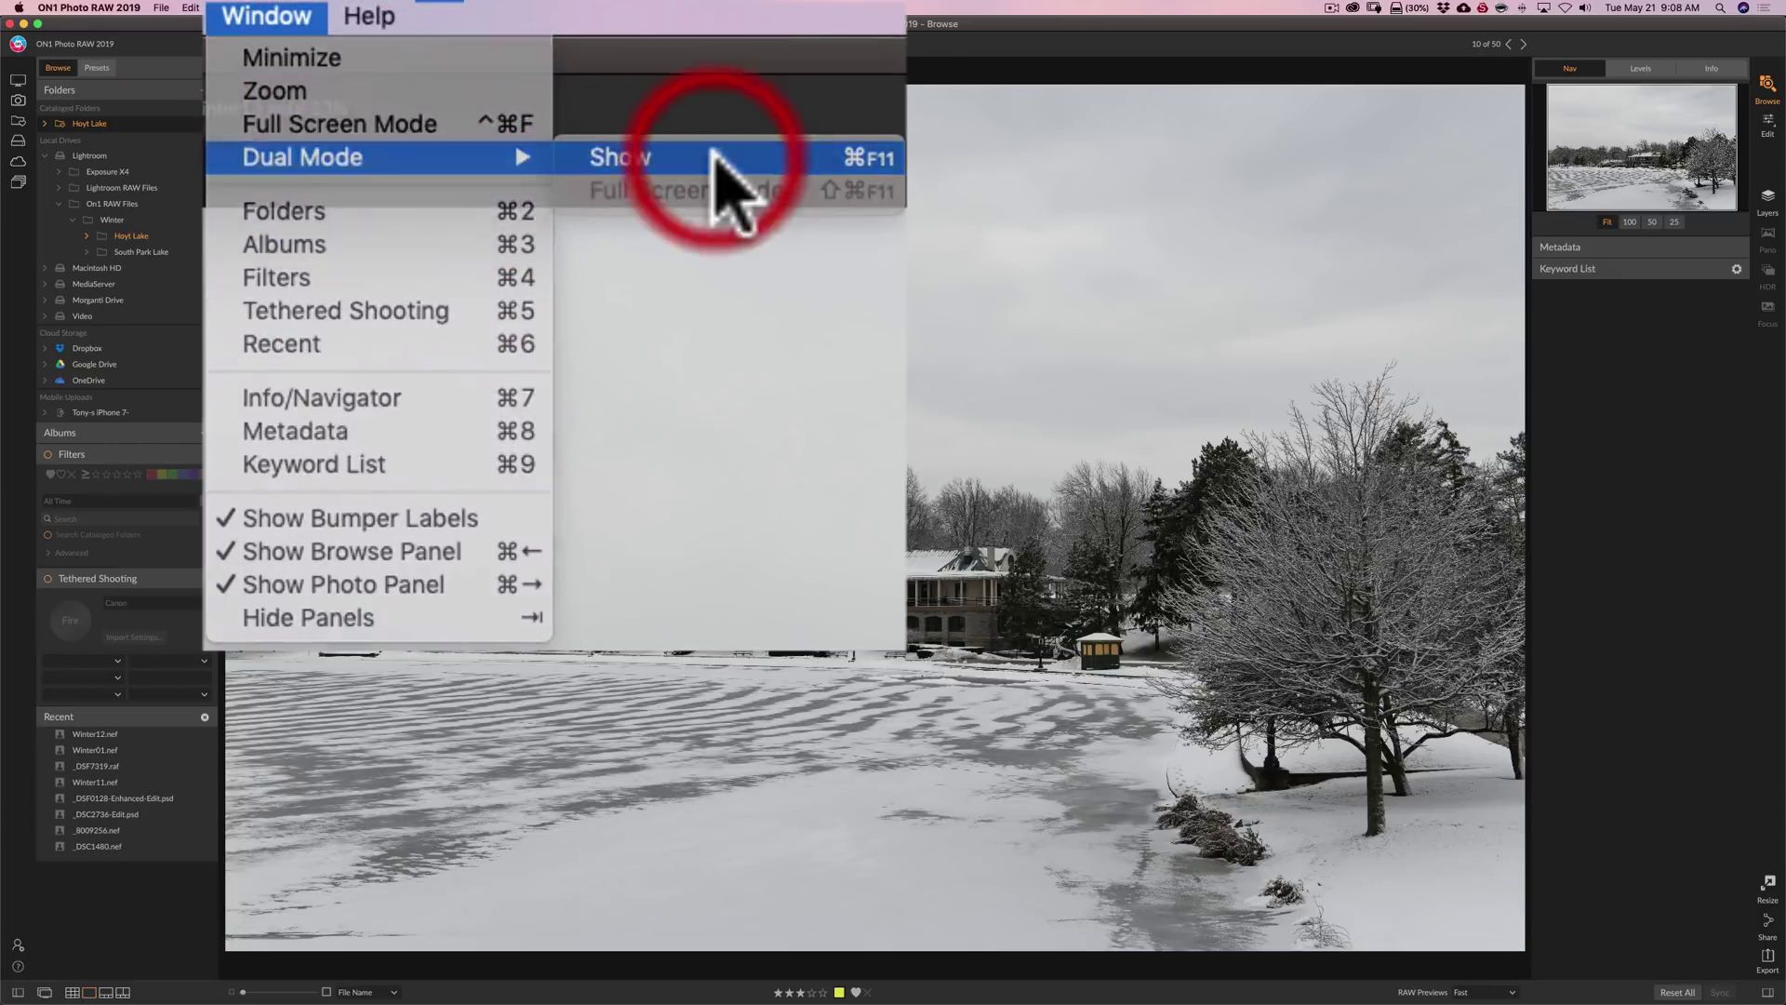
pyautogui.moveTo(916, 130); pyautogui.dragTo(762, 118)
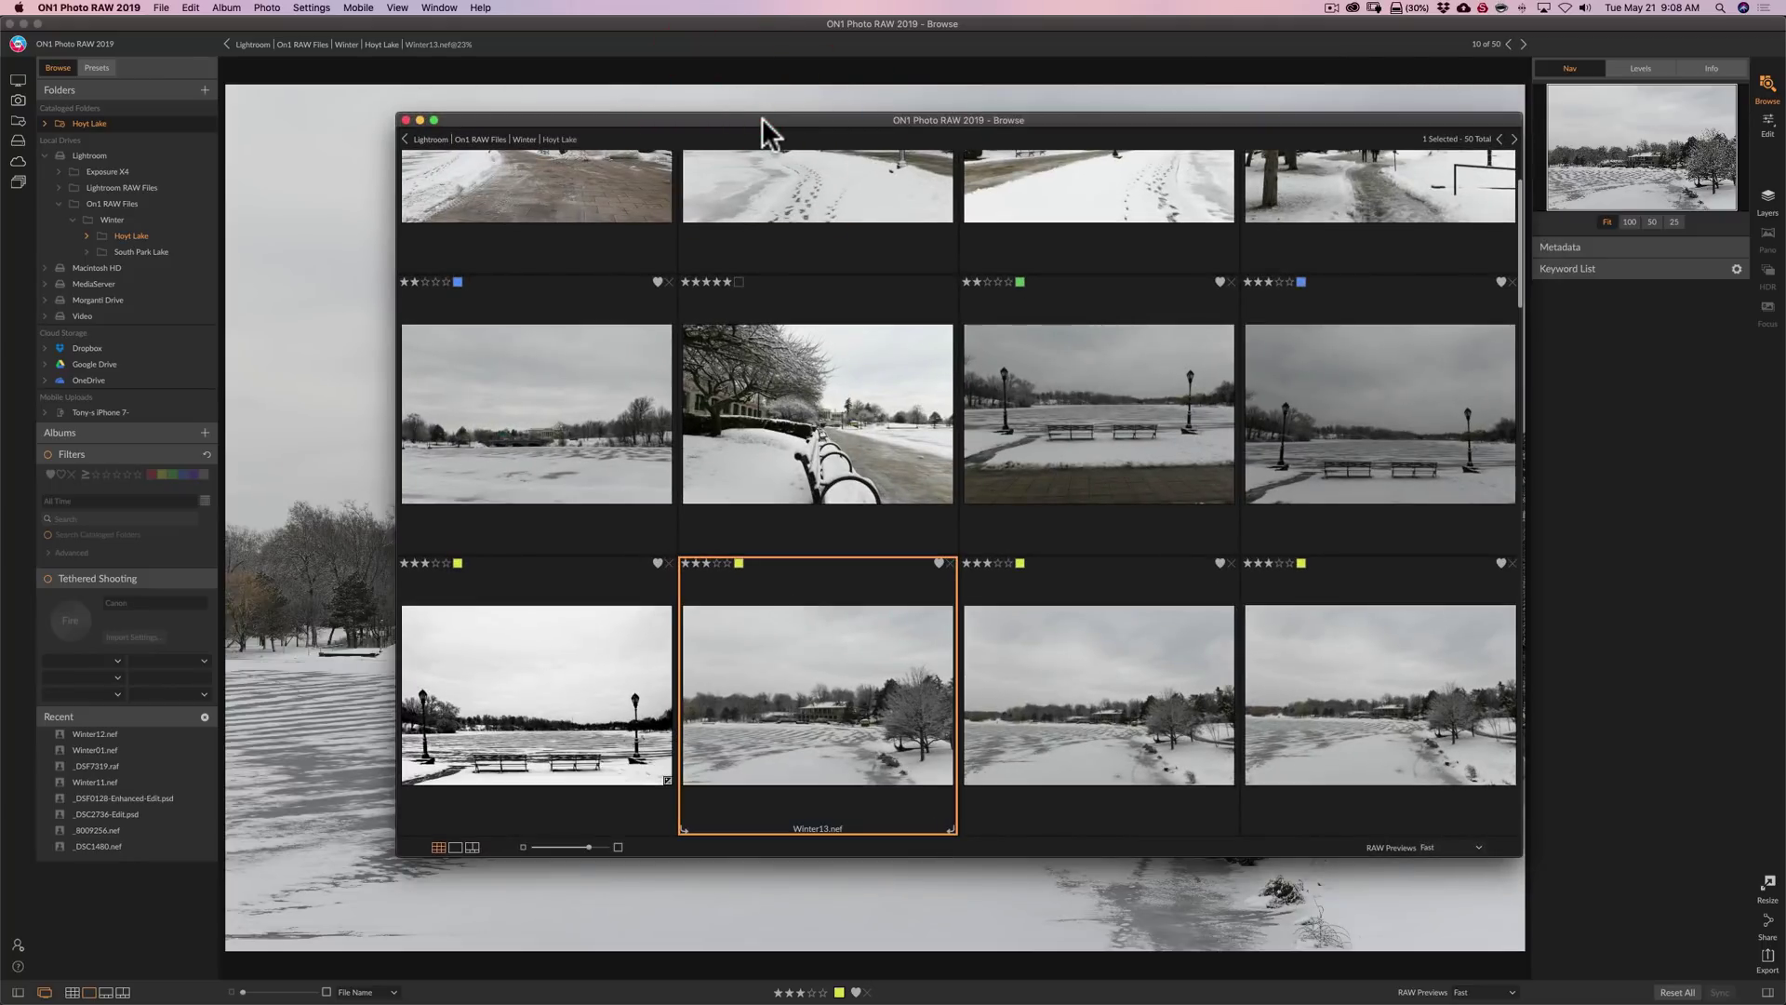
pyautogui.moveTo(762, 117); pyautogui.dragTo(1068, 106)
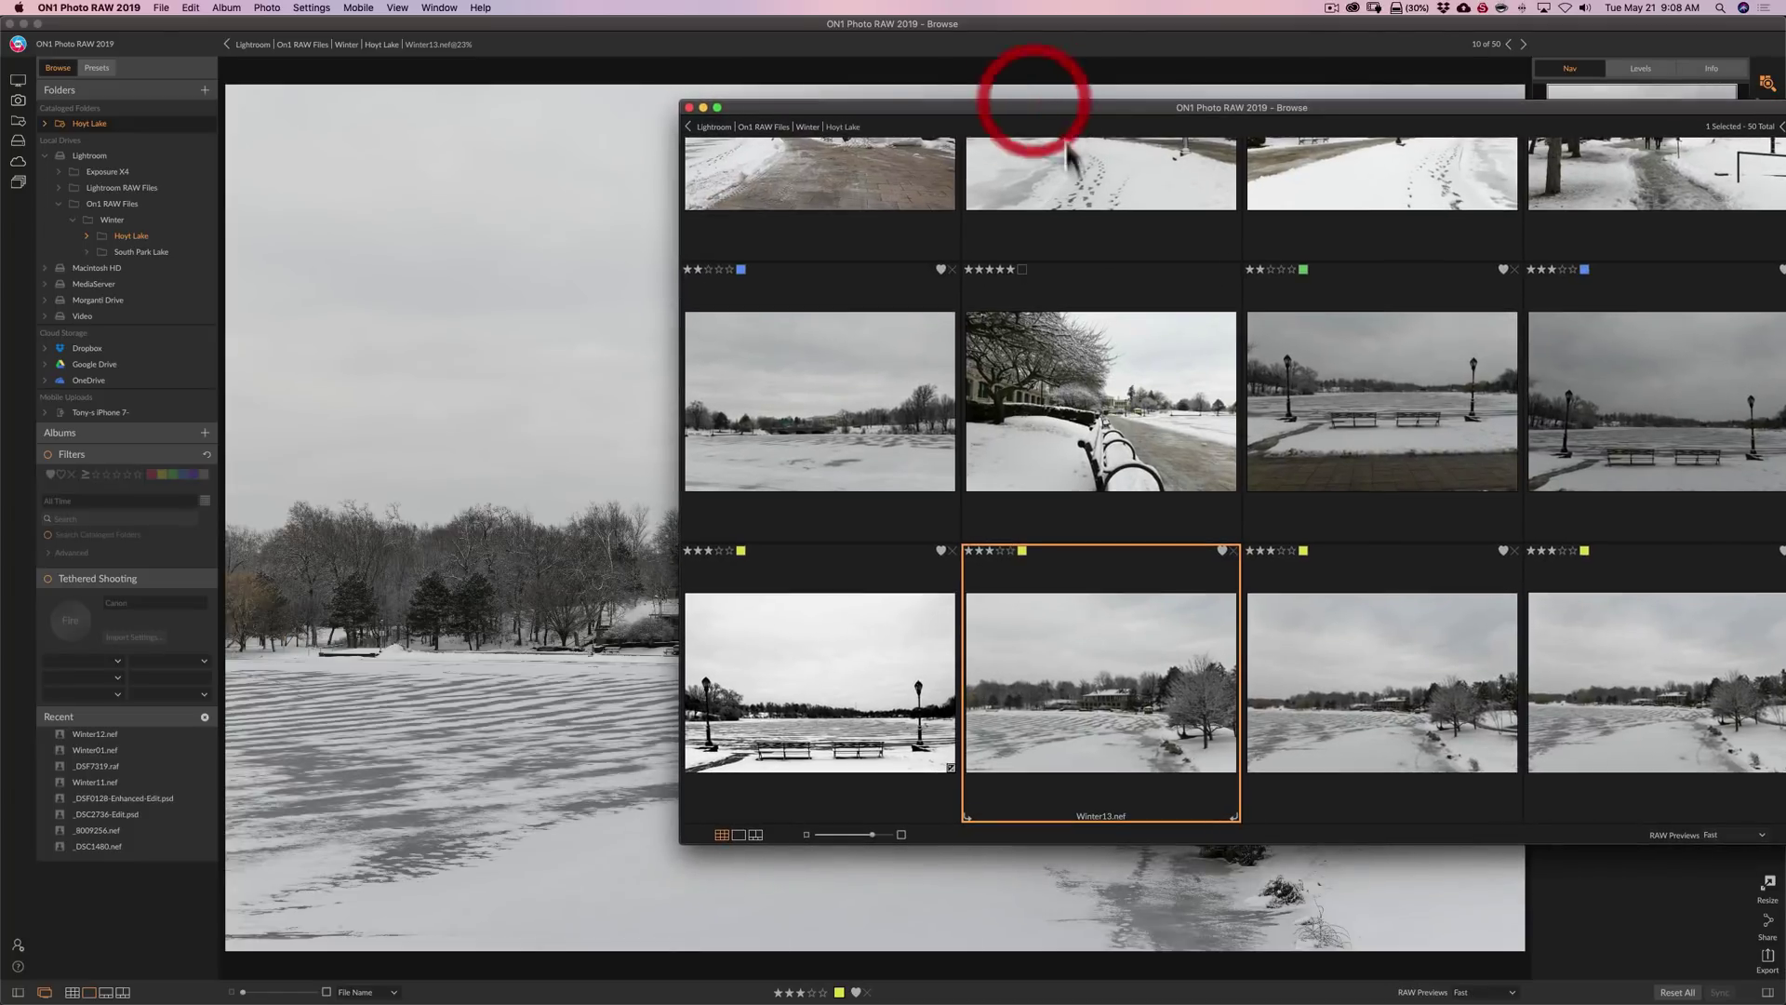
# Preview Winter08.nef and Winter09.nef, reselect Winter13.nef, and shift the browse window left
pyautogui.click(1090, 400)
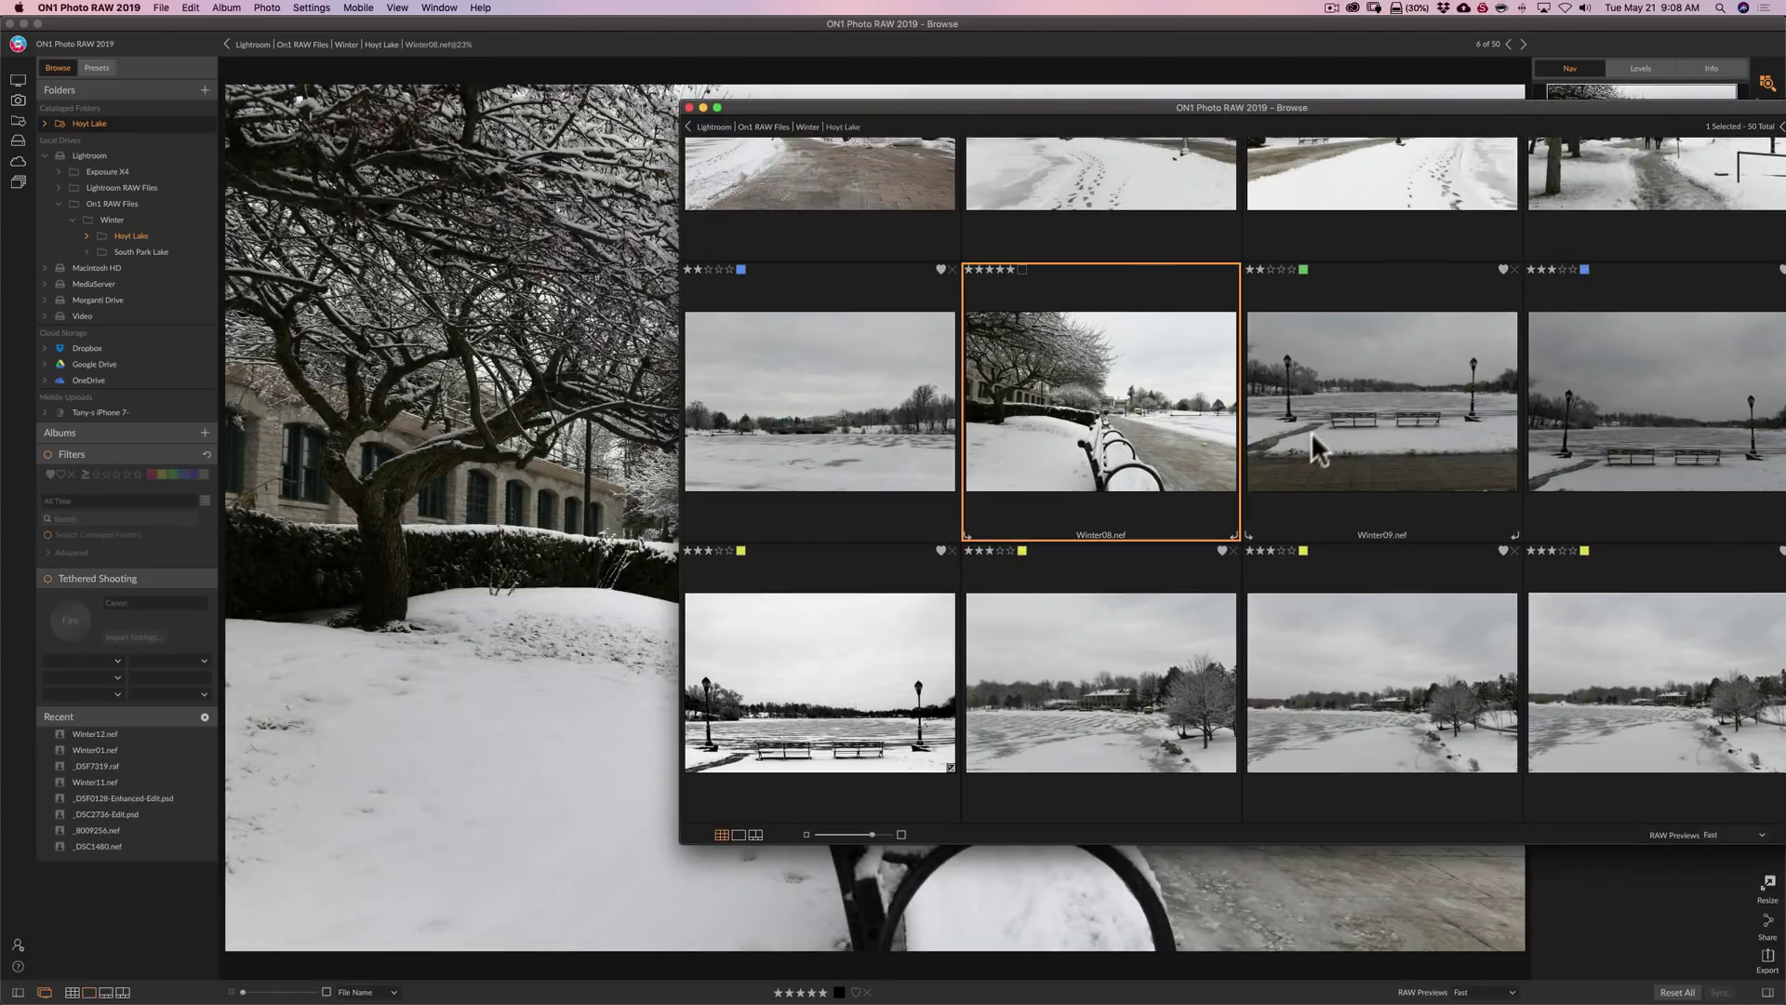
pyautogui.click(1314, 430)
pyautogui.click(1158, 433)
pyautogui.scroll(-3, 1141, 421)
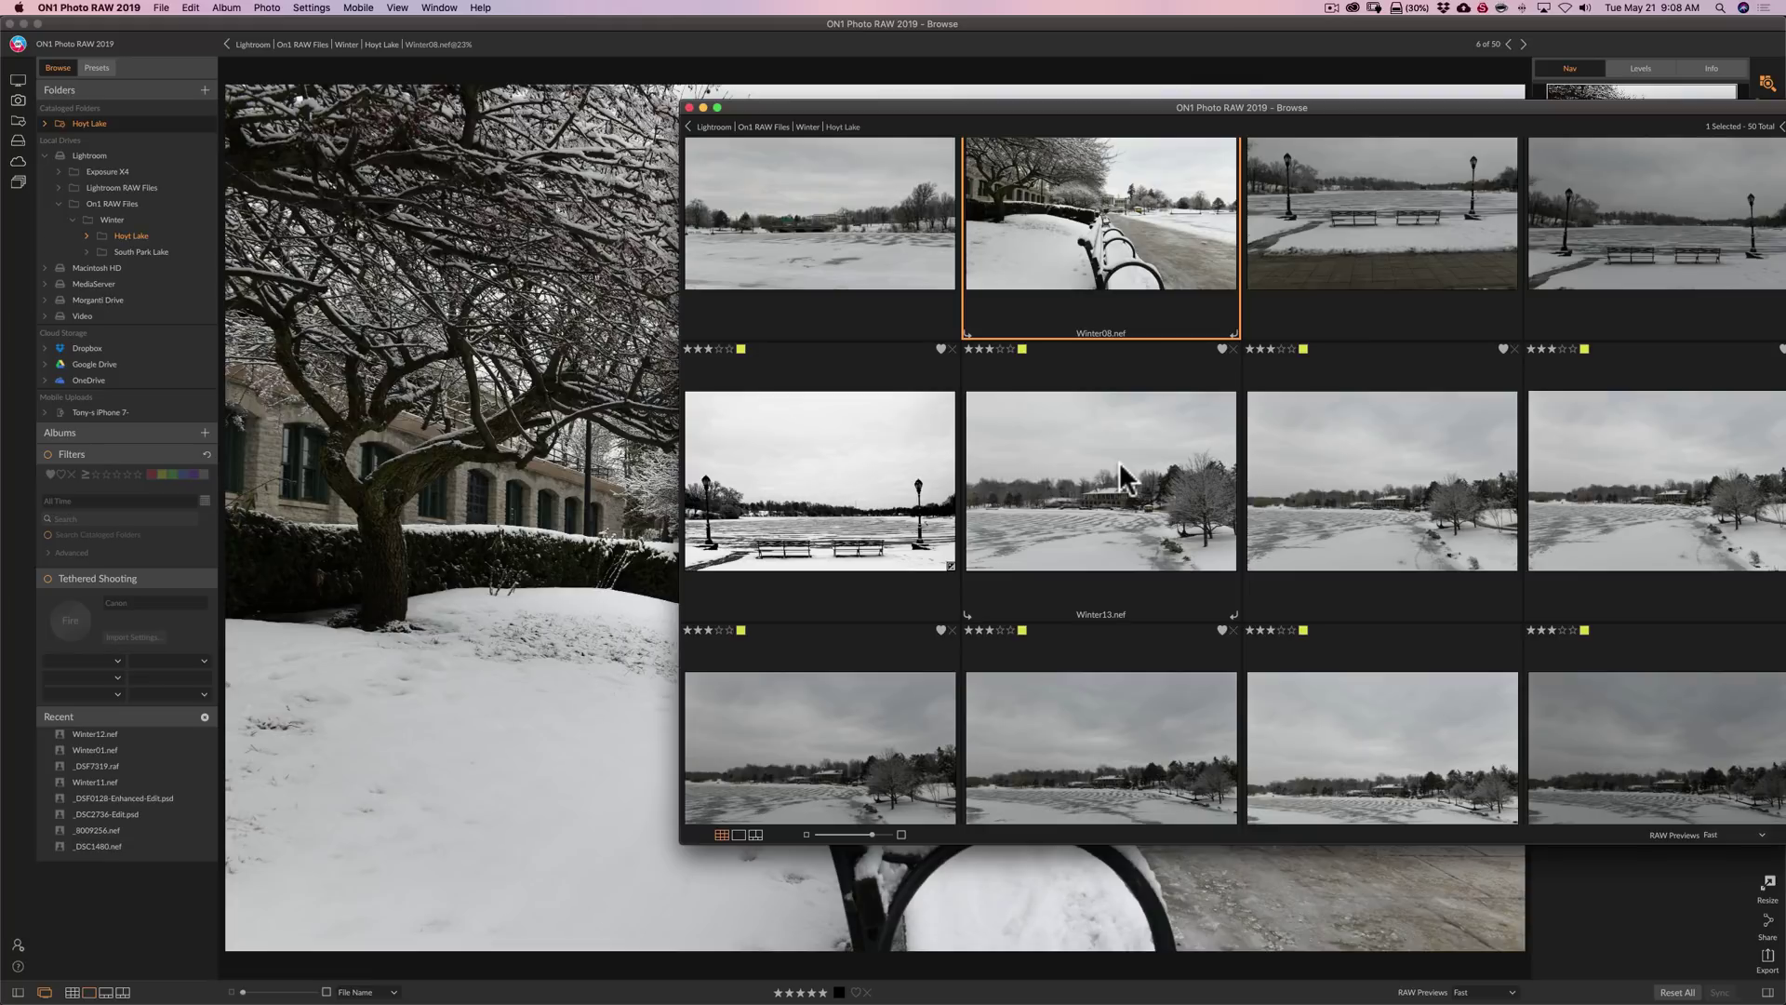
pyautogui.click(1119, 462)
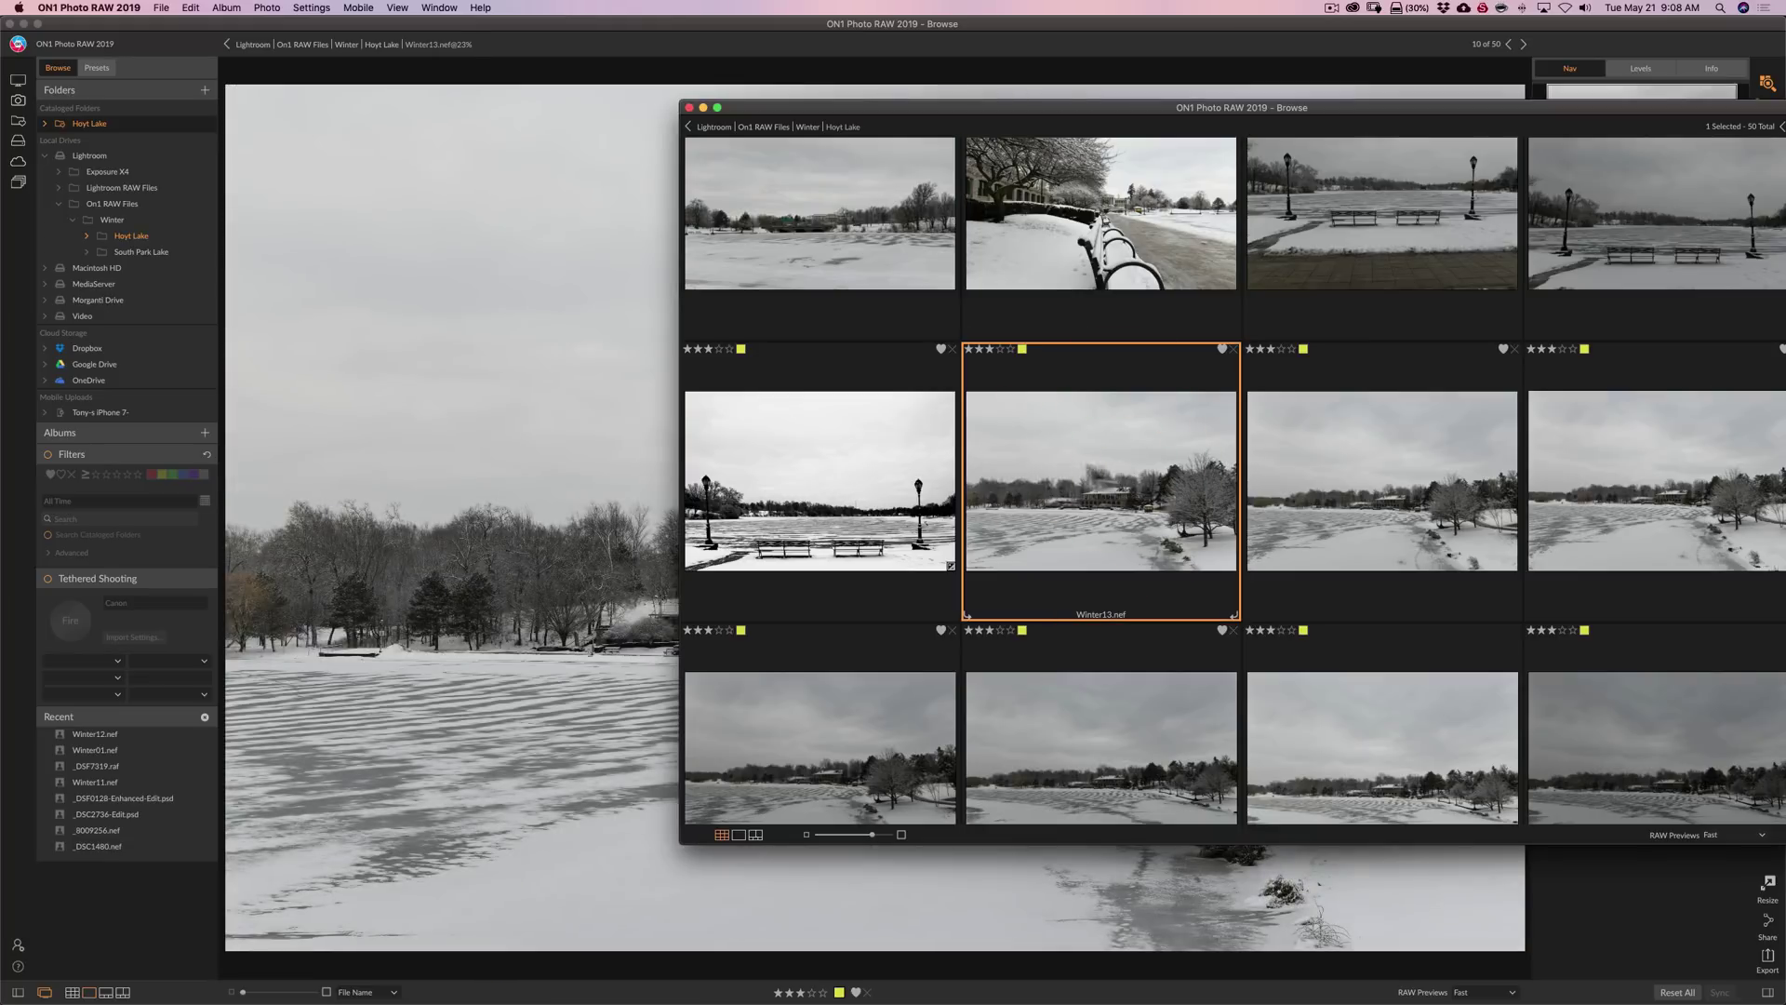
pyautogui.moveTo(1035, 104); pyautogui.dragTo(890, 80)
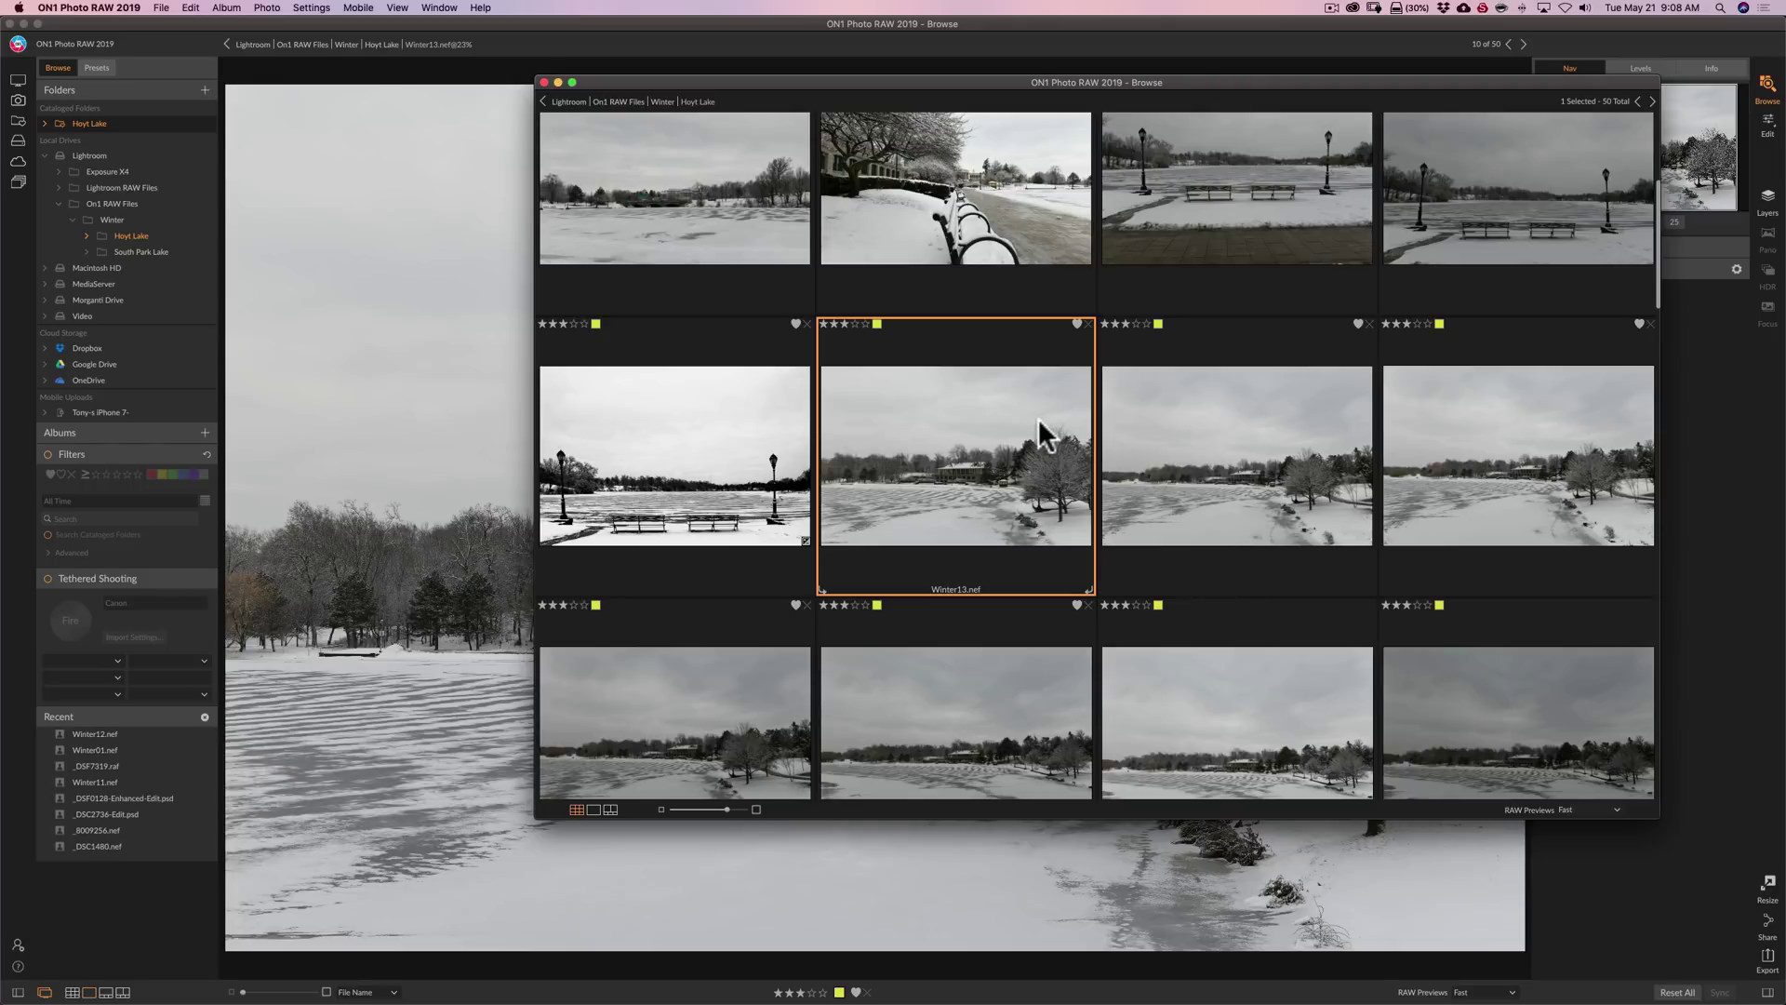
# Send the Dual Mode window behind the main view and open Winter13.nef in the Edit module
pyautogui.click(684, 26)
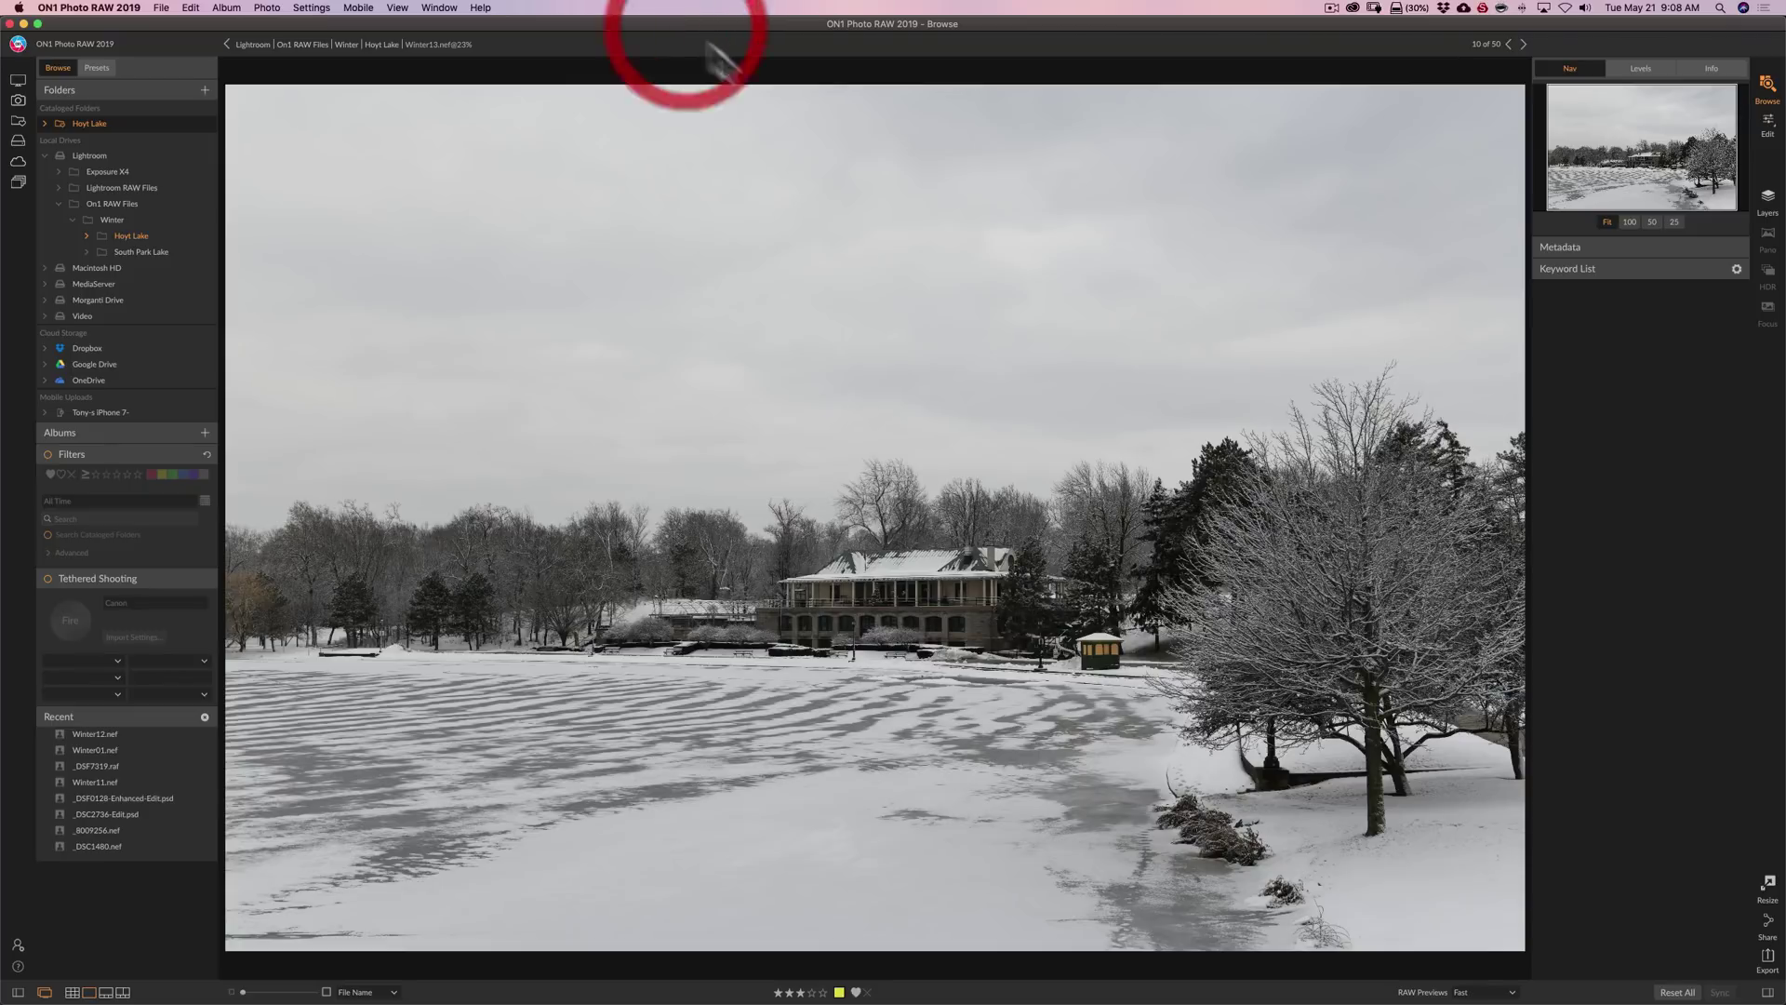
pyautogui.click(1766, 123)
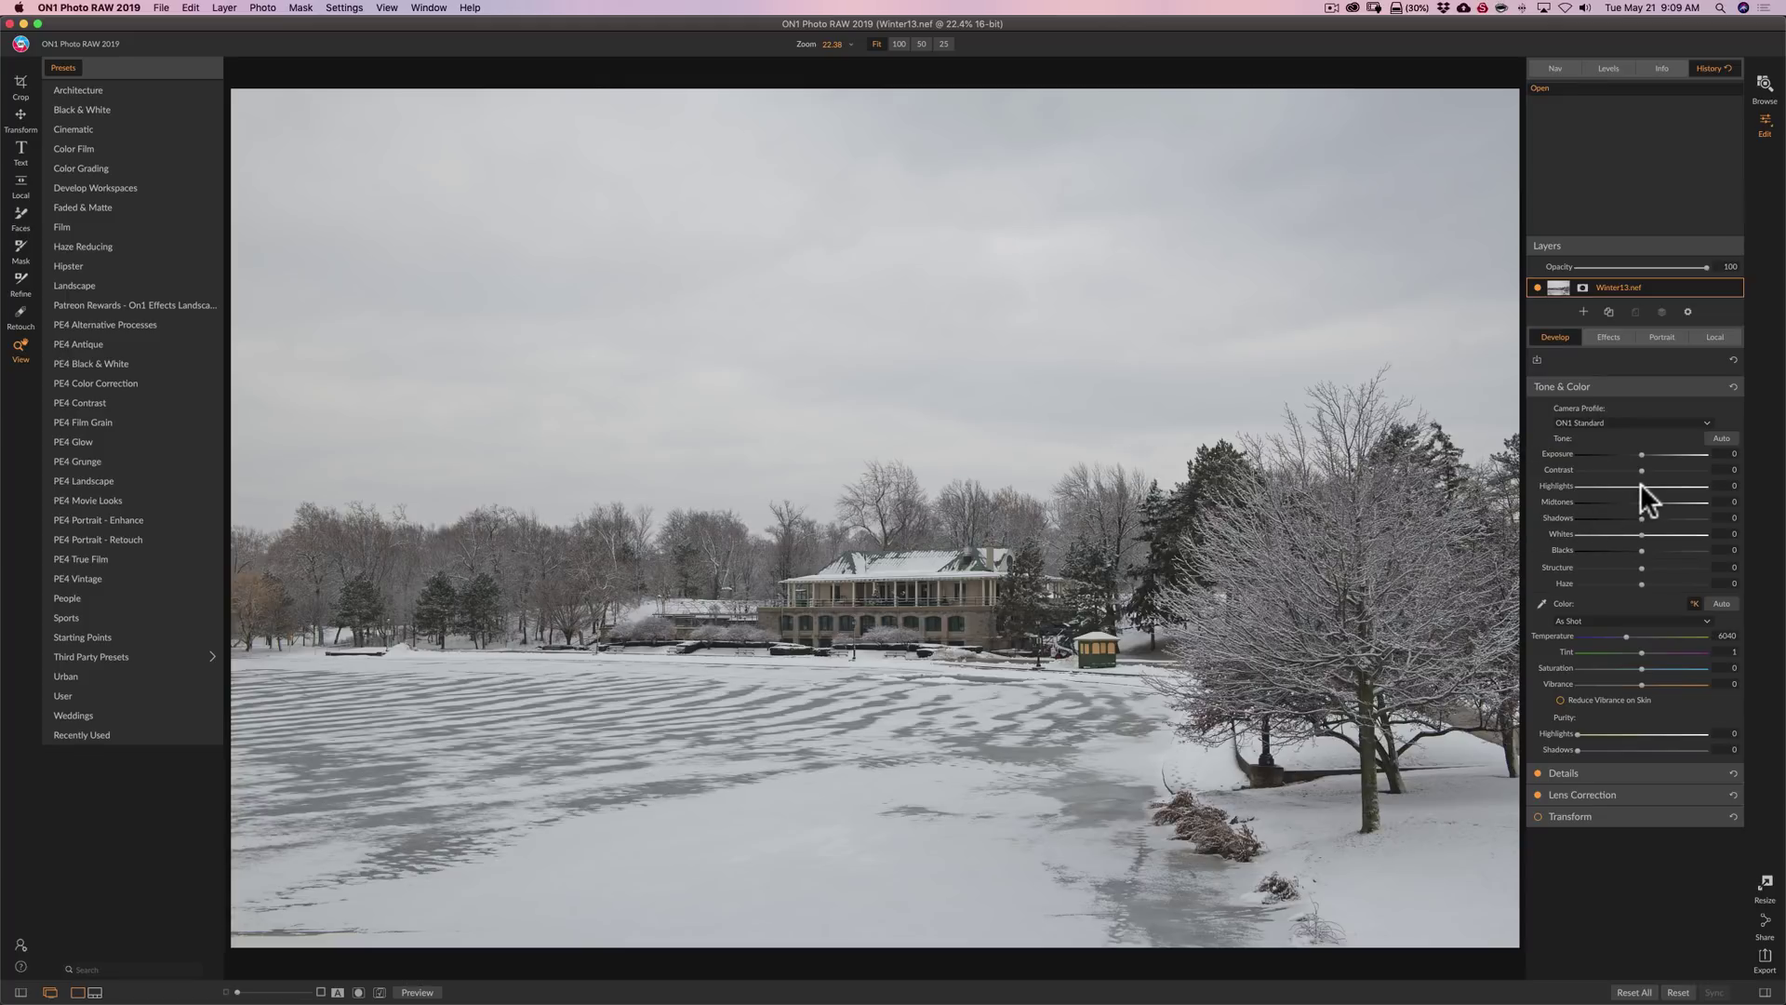
# Set Highlights -49, Shadows 21, Whites 8, Blacks -45, Structure 39, Haze -11, Saturation 17
pyautogui.moveTo(1625, 485); pyautogui.dragTo(1633, 584)
pyautogui.click(1641, 582)
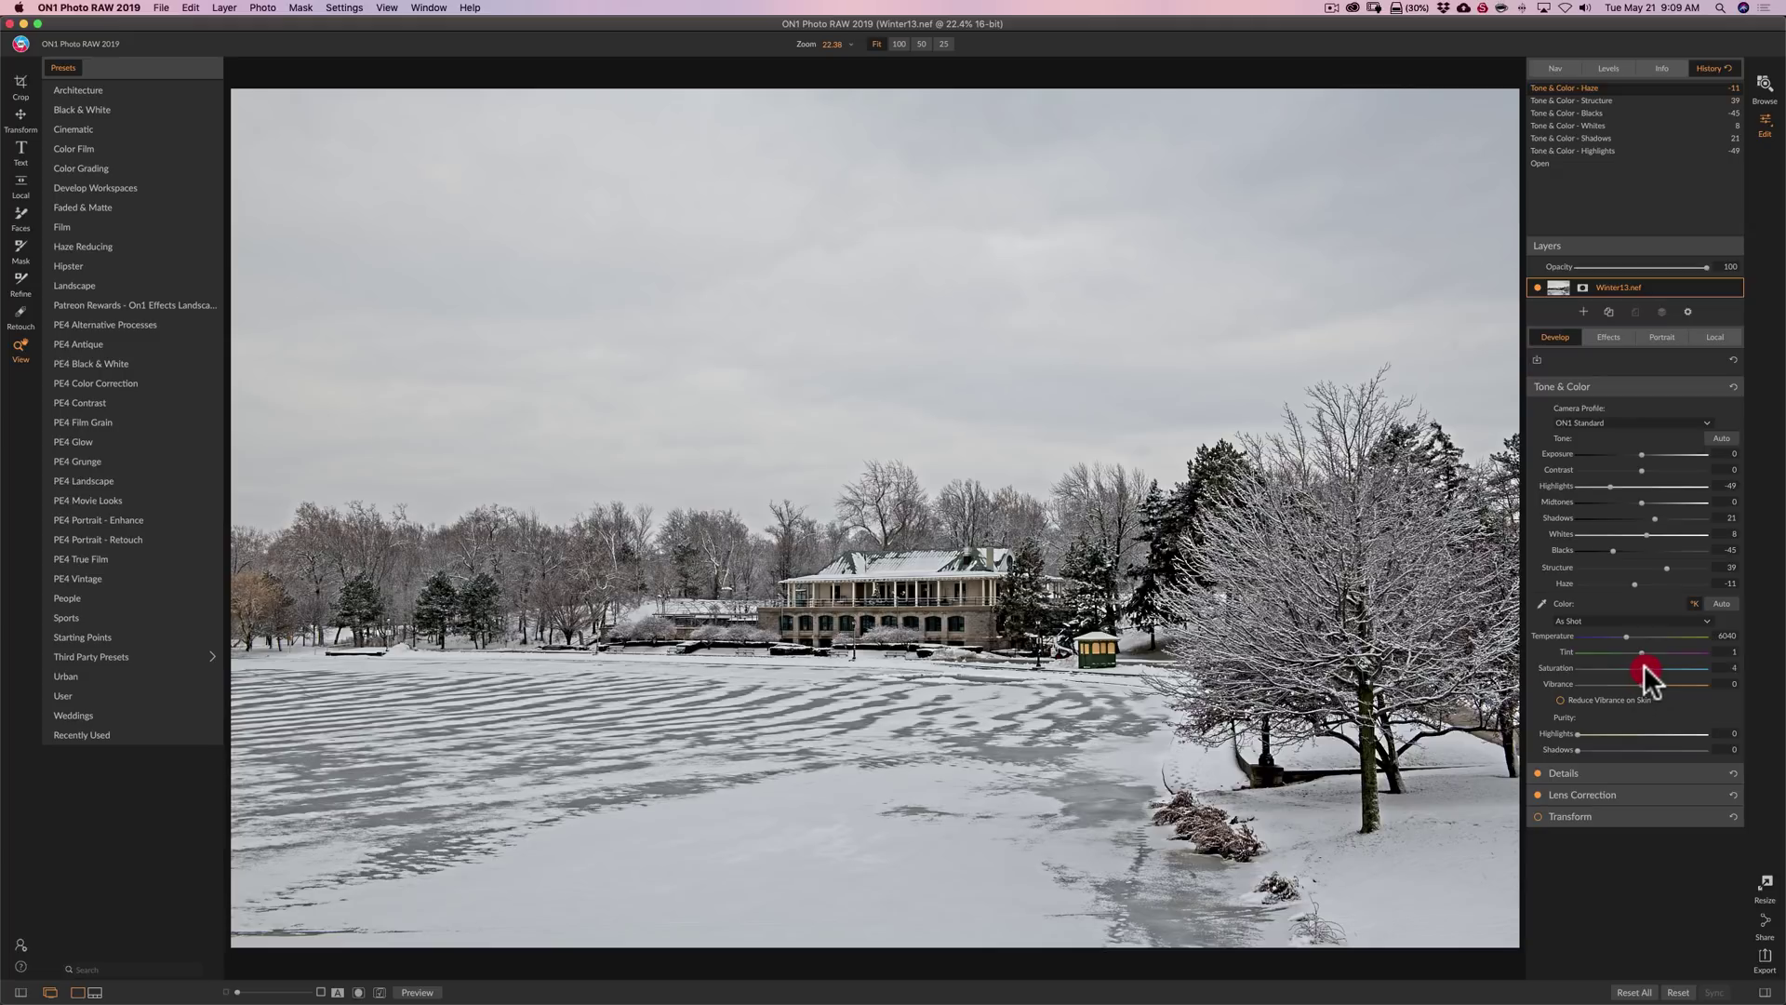
pyautogui.moveTo(1647, 664); pyautogui.dragTo(1650, 661)
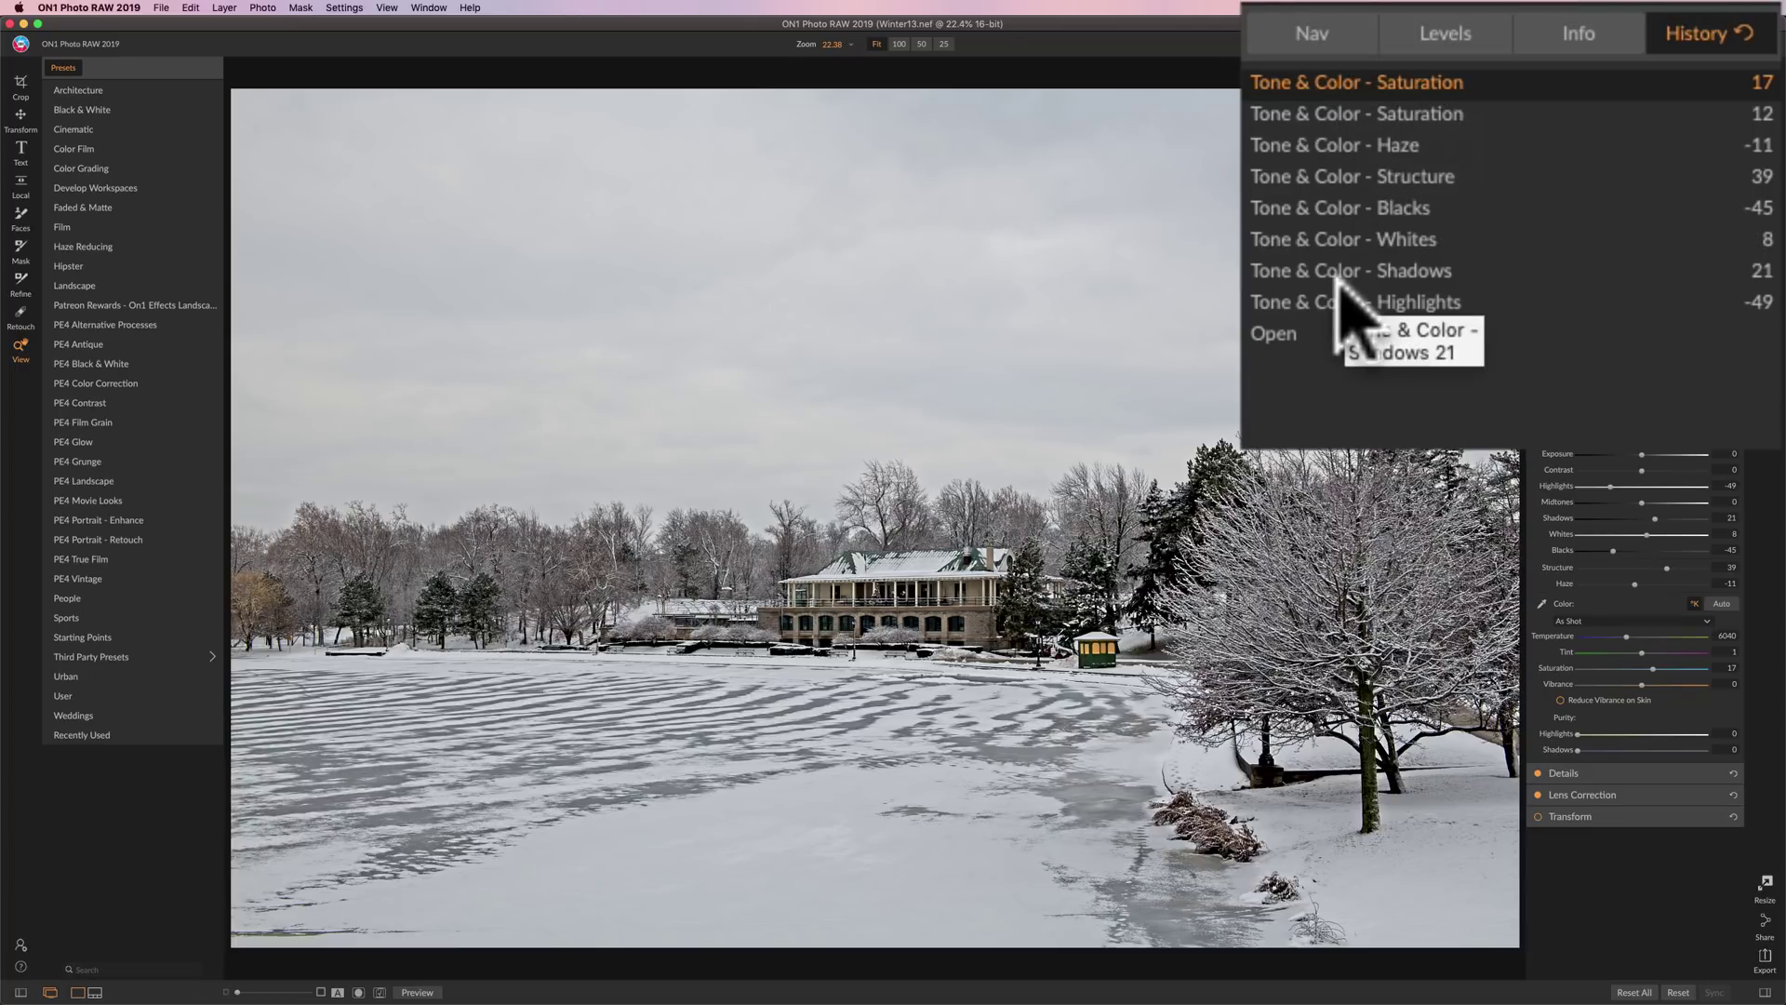
# Compare the Open, Blacks and Haze history states, then return to the latest Saturation 17 state
pyautogui.click(1274, 333)
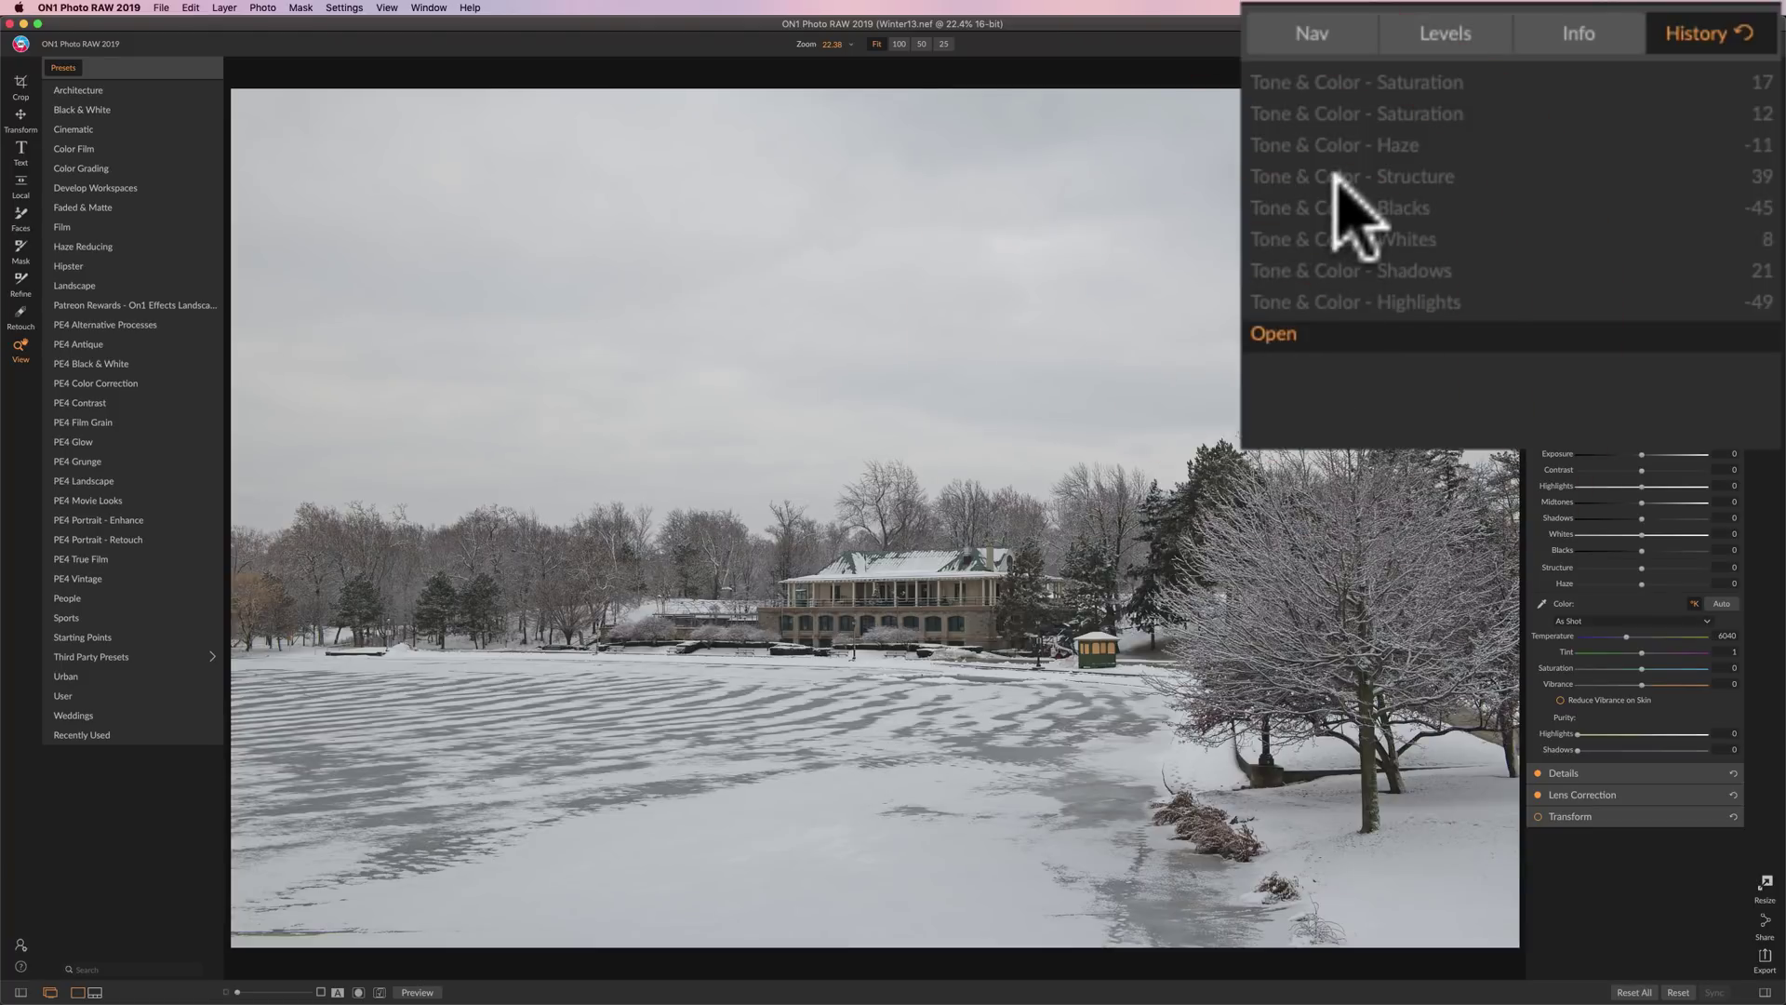
pyautogui.click(1326, 209)
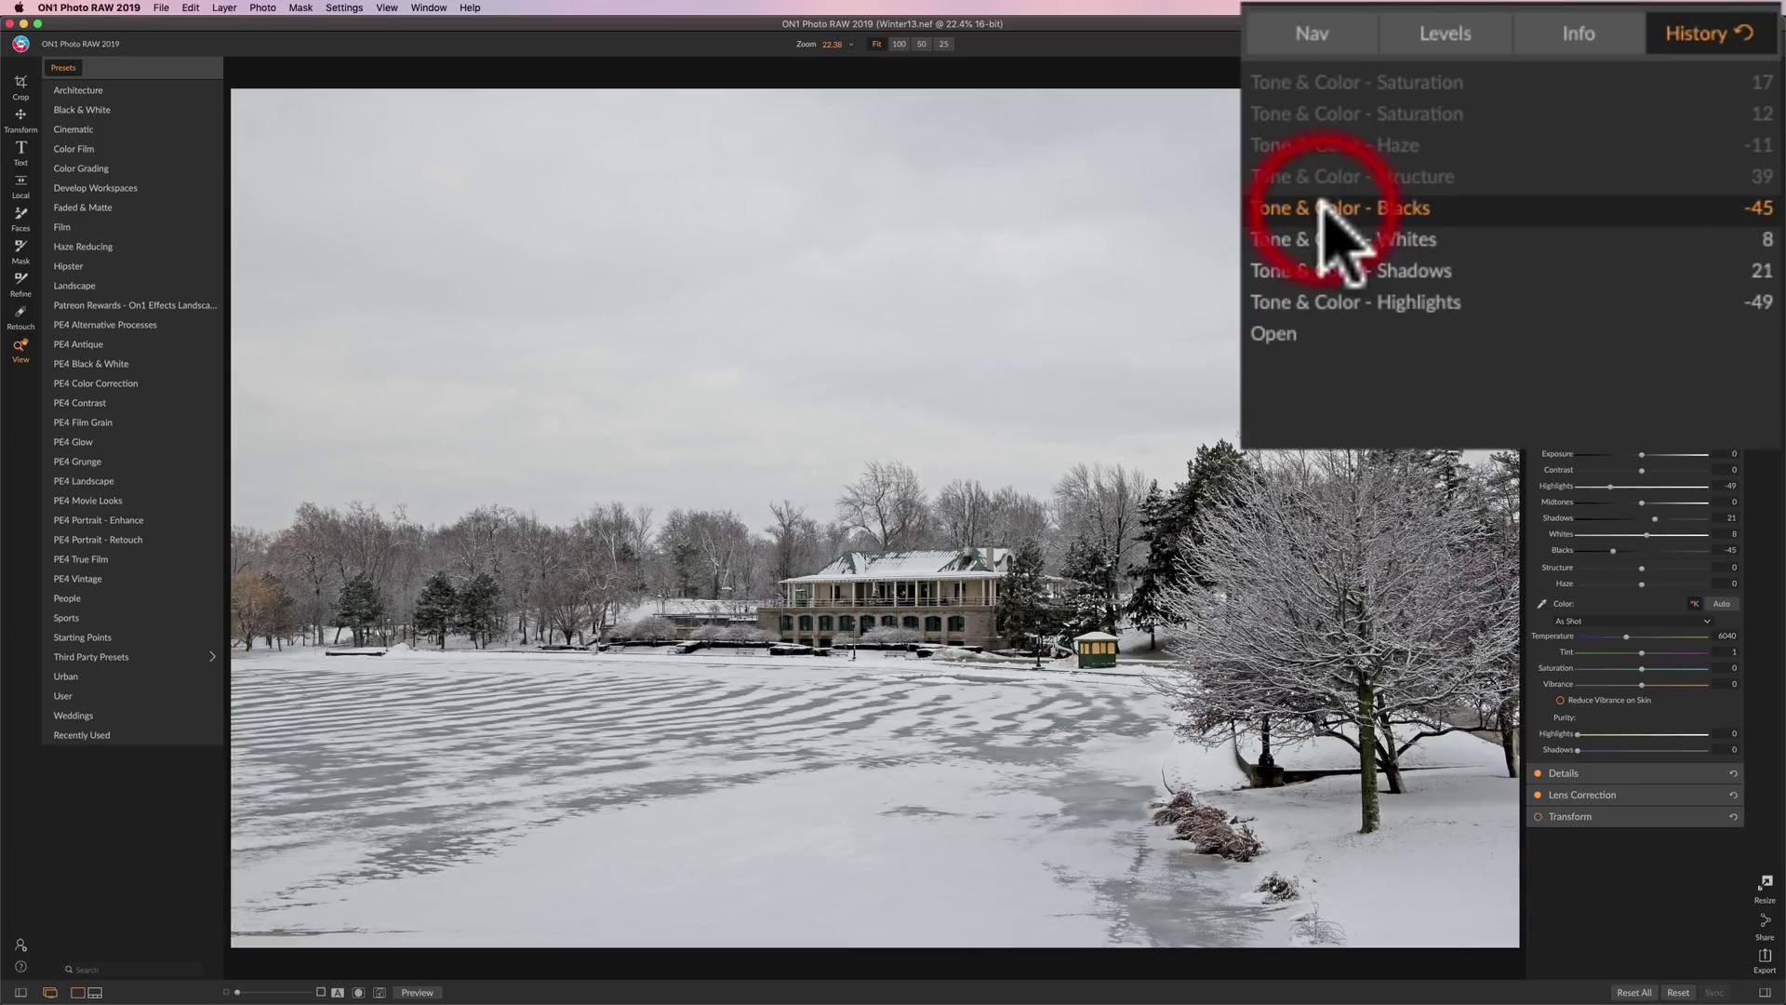
pyautogui.click(1333, 141)
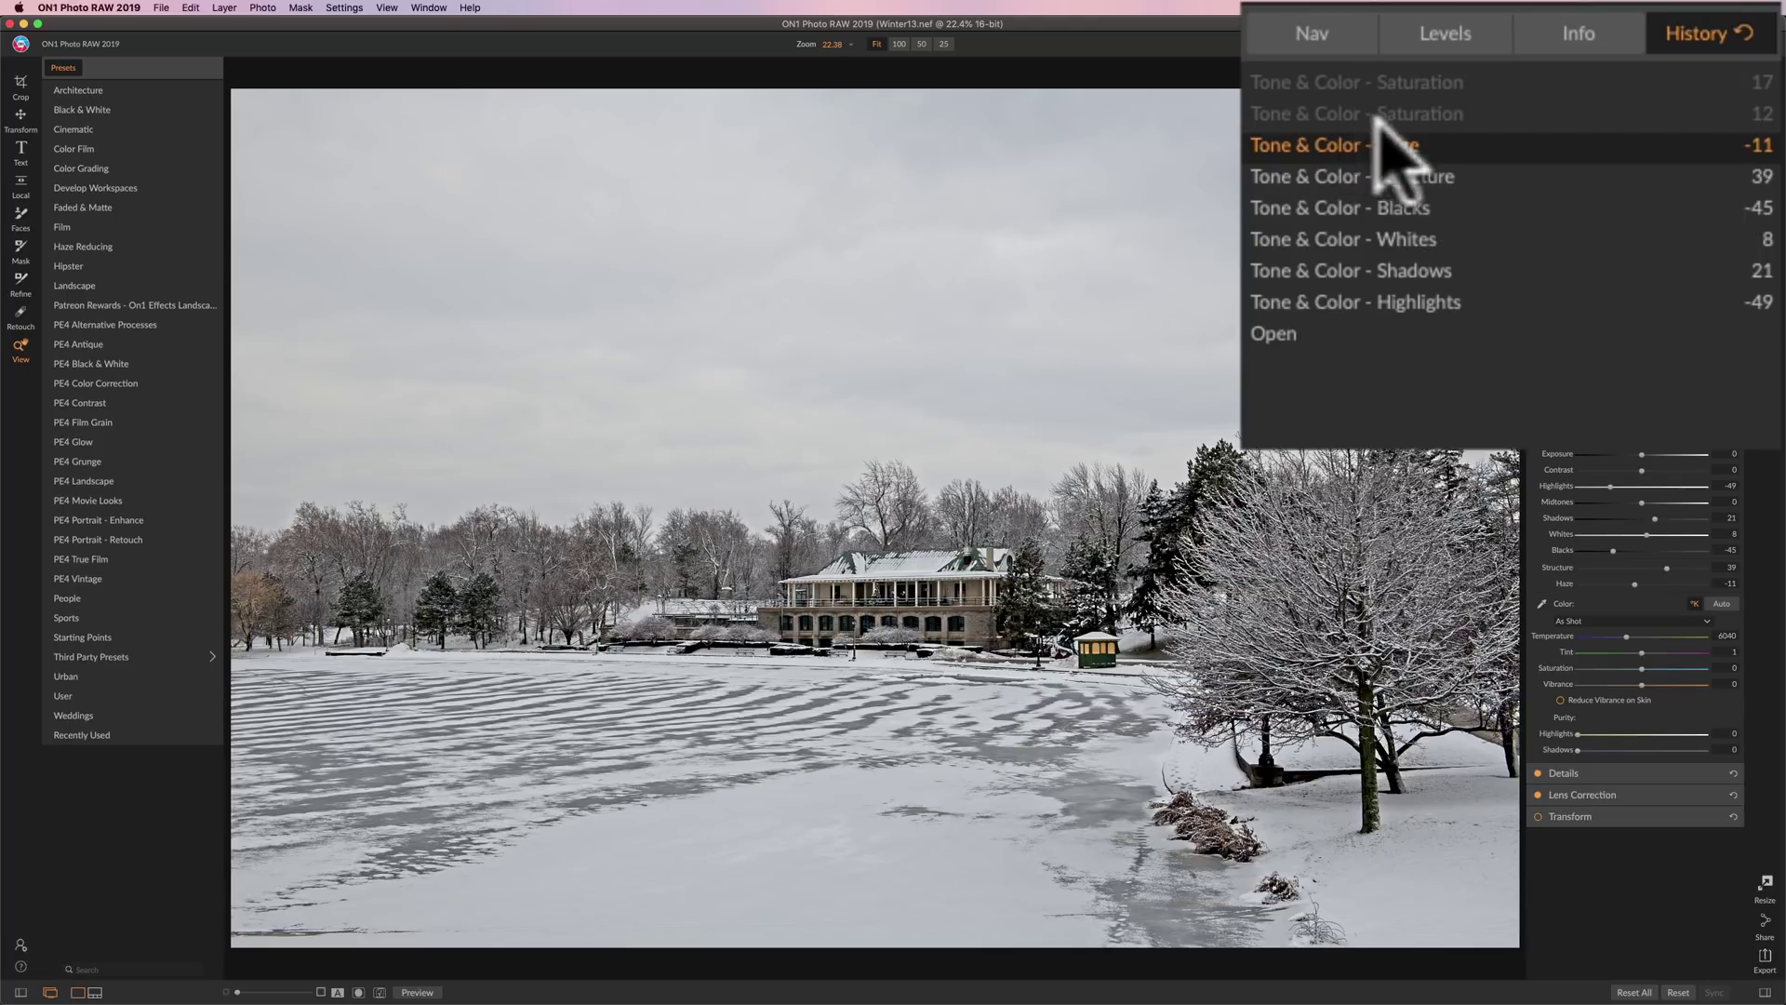
pyautogui.click(1298, 82)
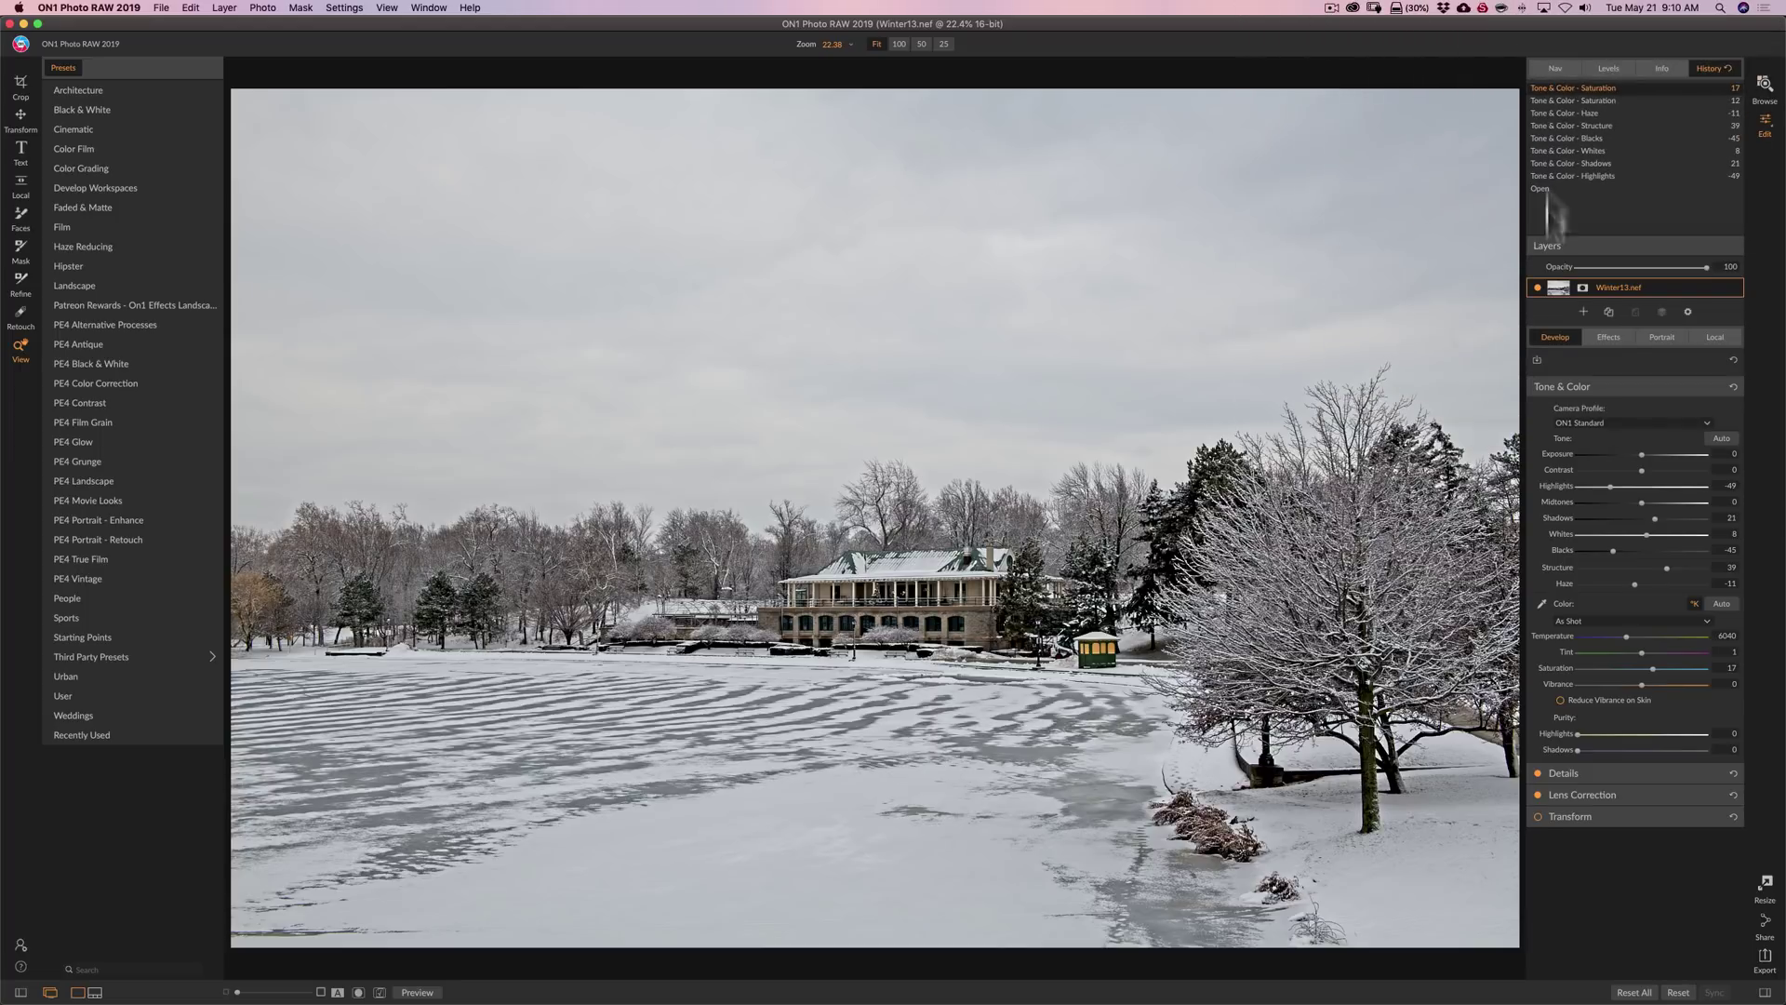
# Add a Vignette effect filter using the White Vignette style preset
pyautogui.click(1606, 348)
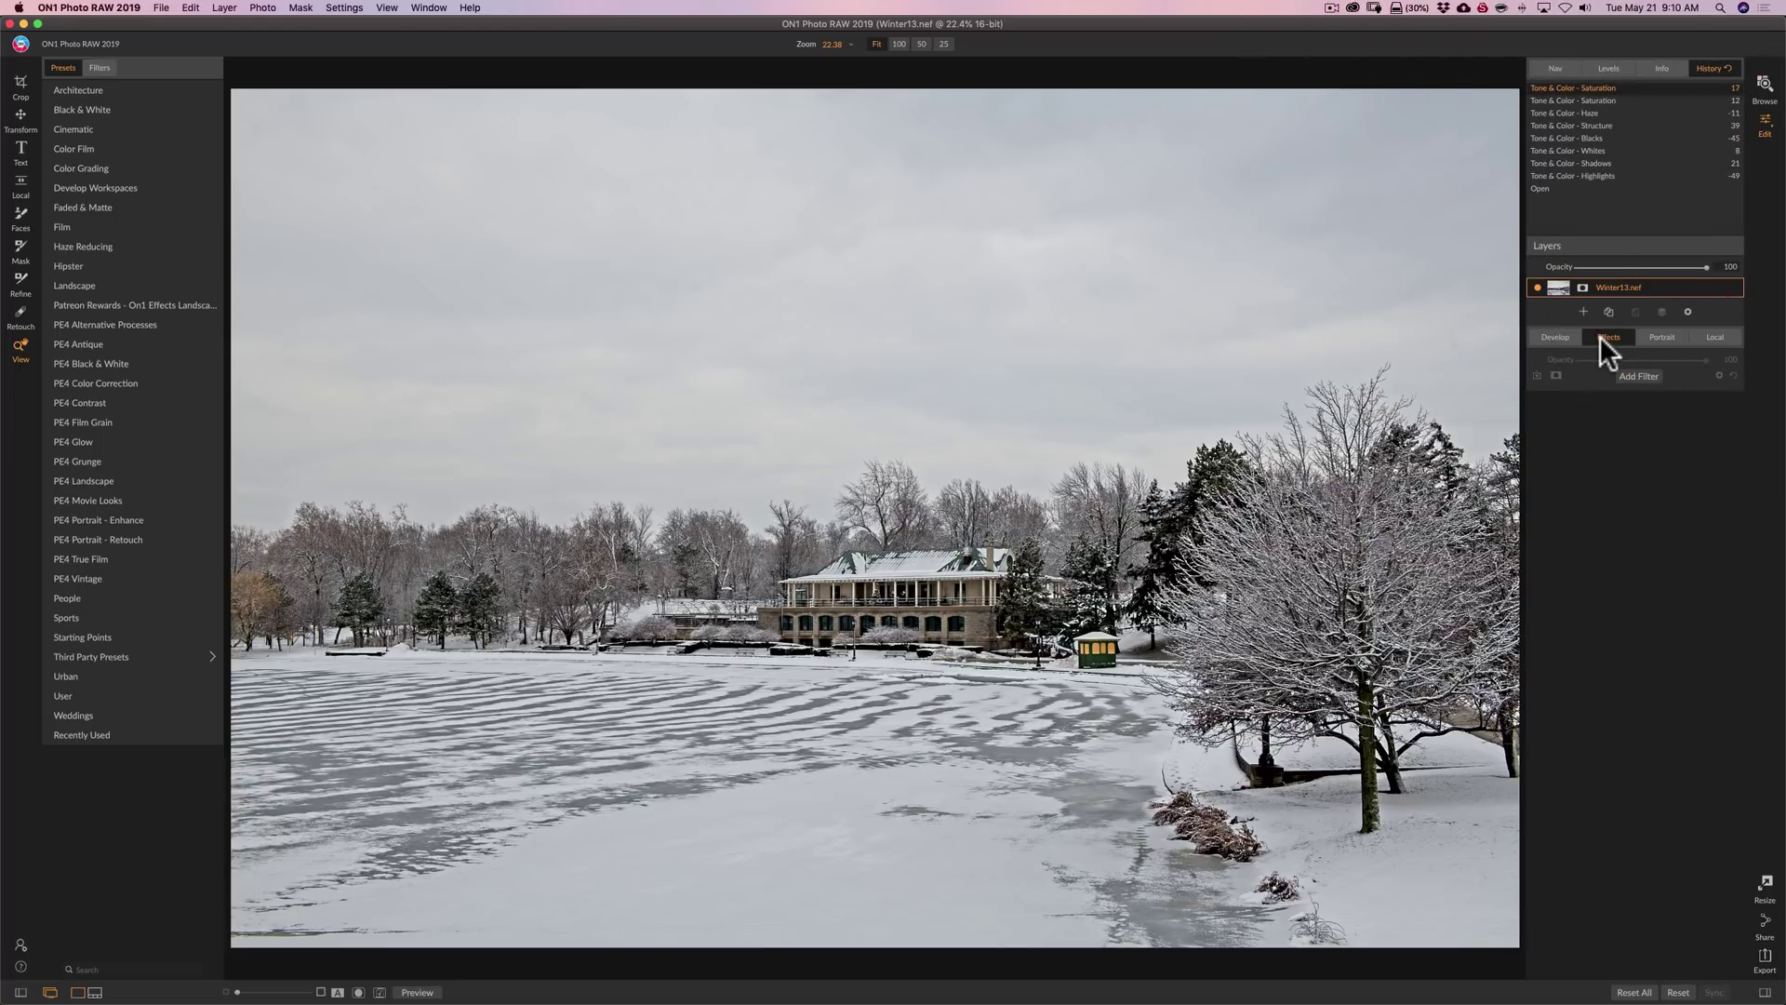
pyautogui.click(1632, 376)
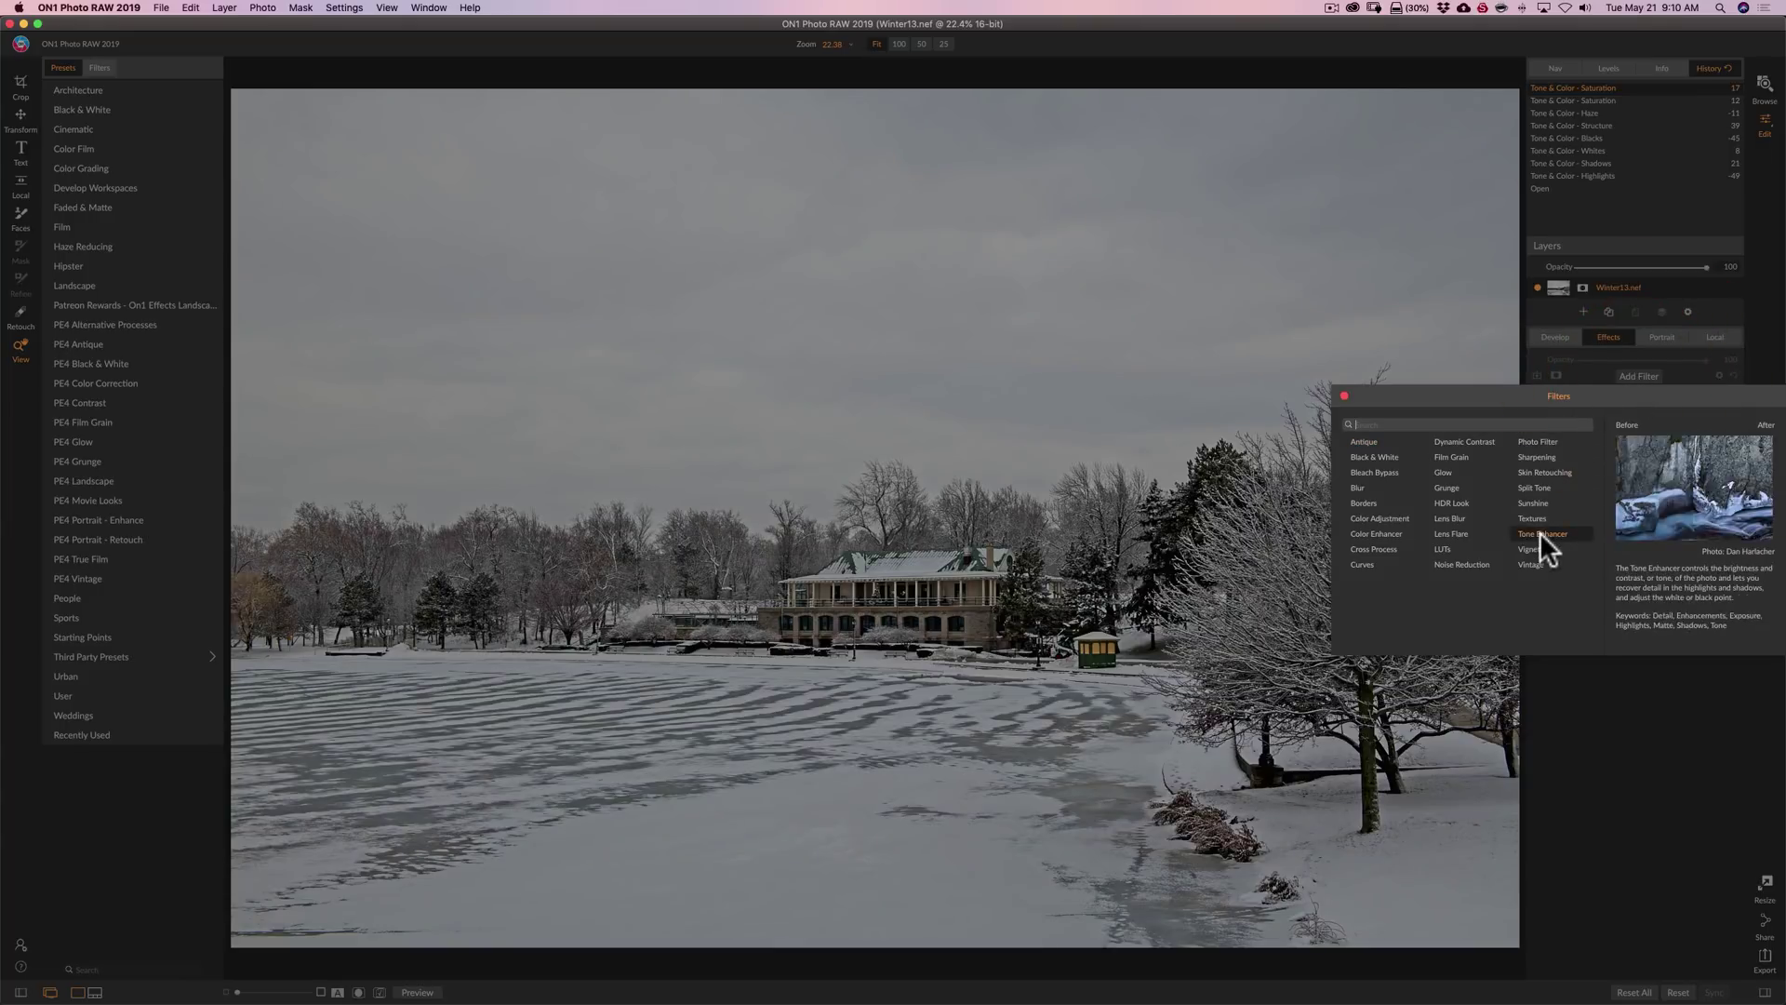
pyautogui.click(1537, 549)
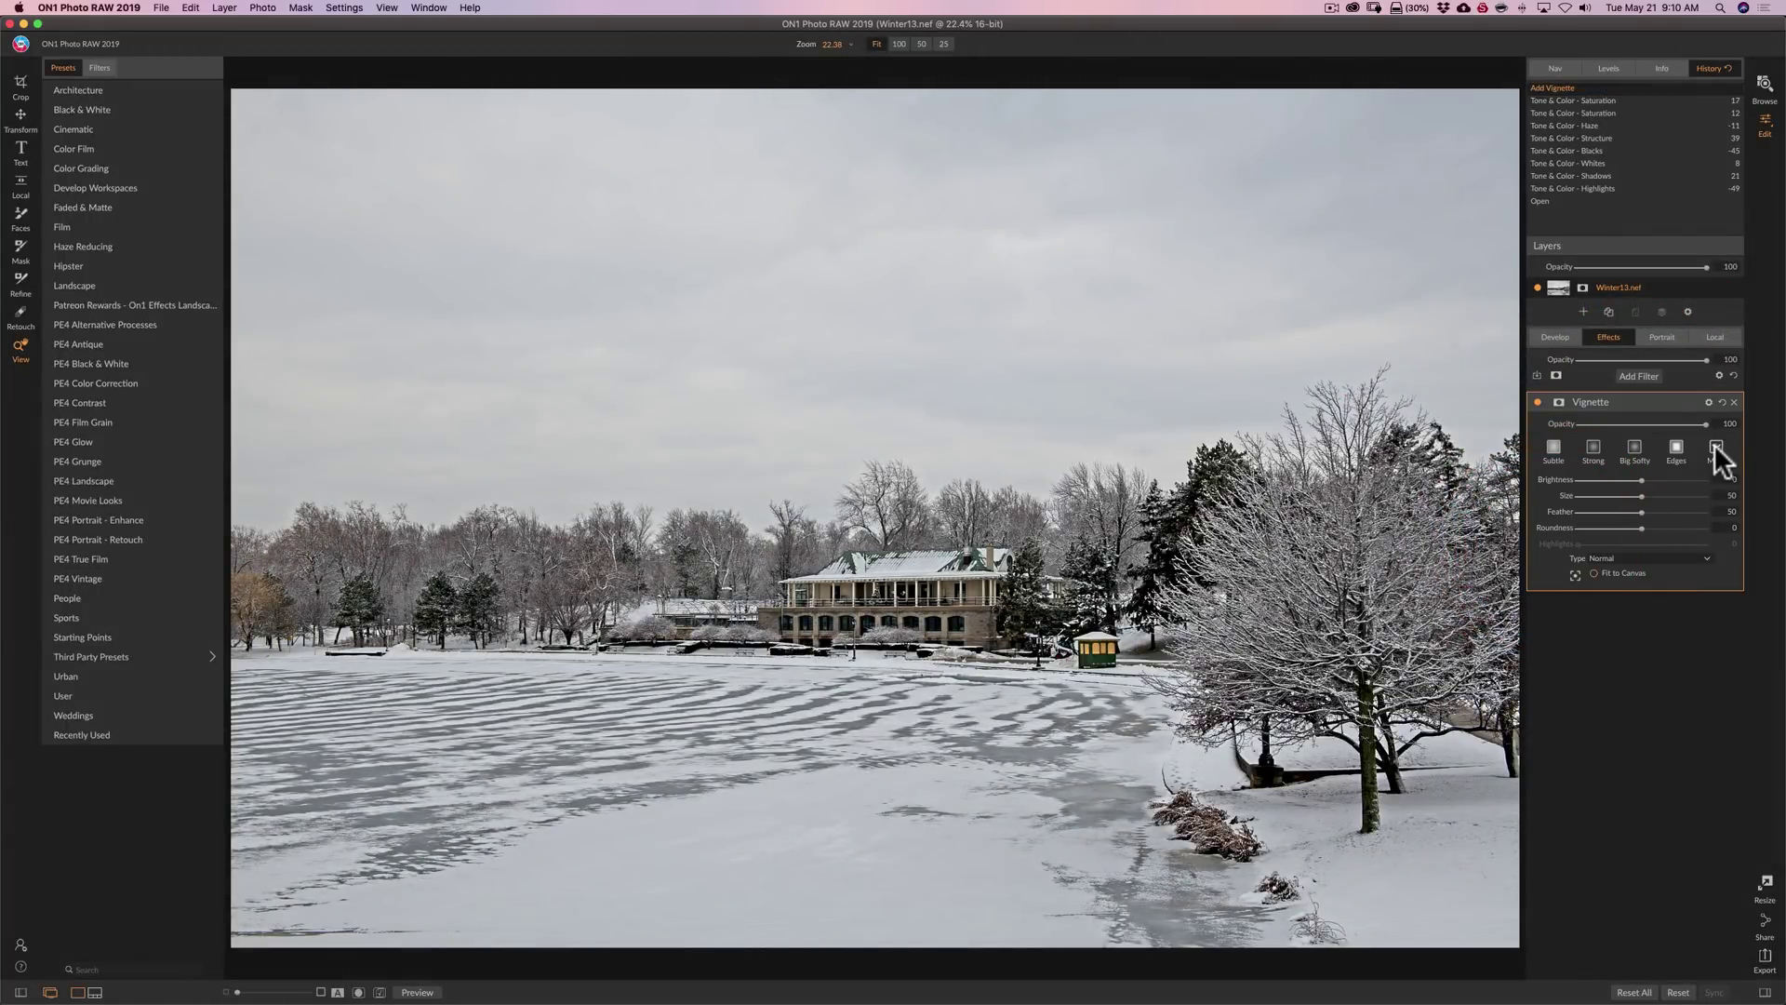
pyautogui.click(1715, 447)
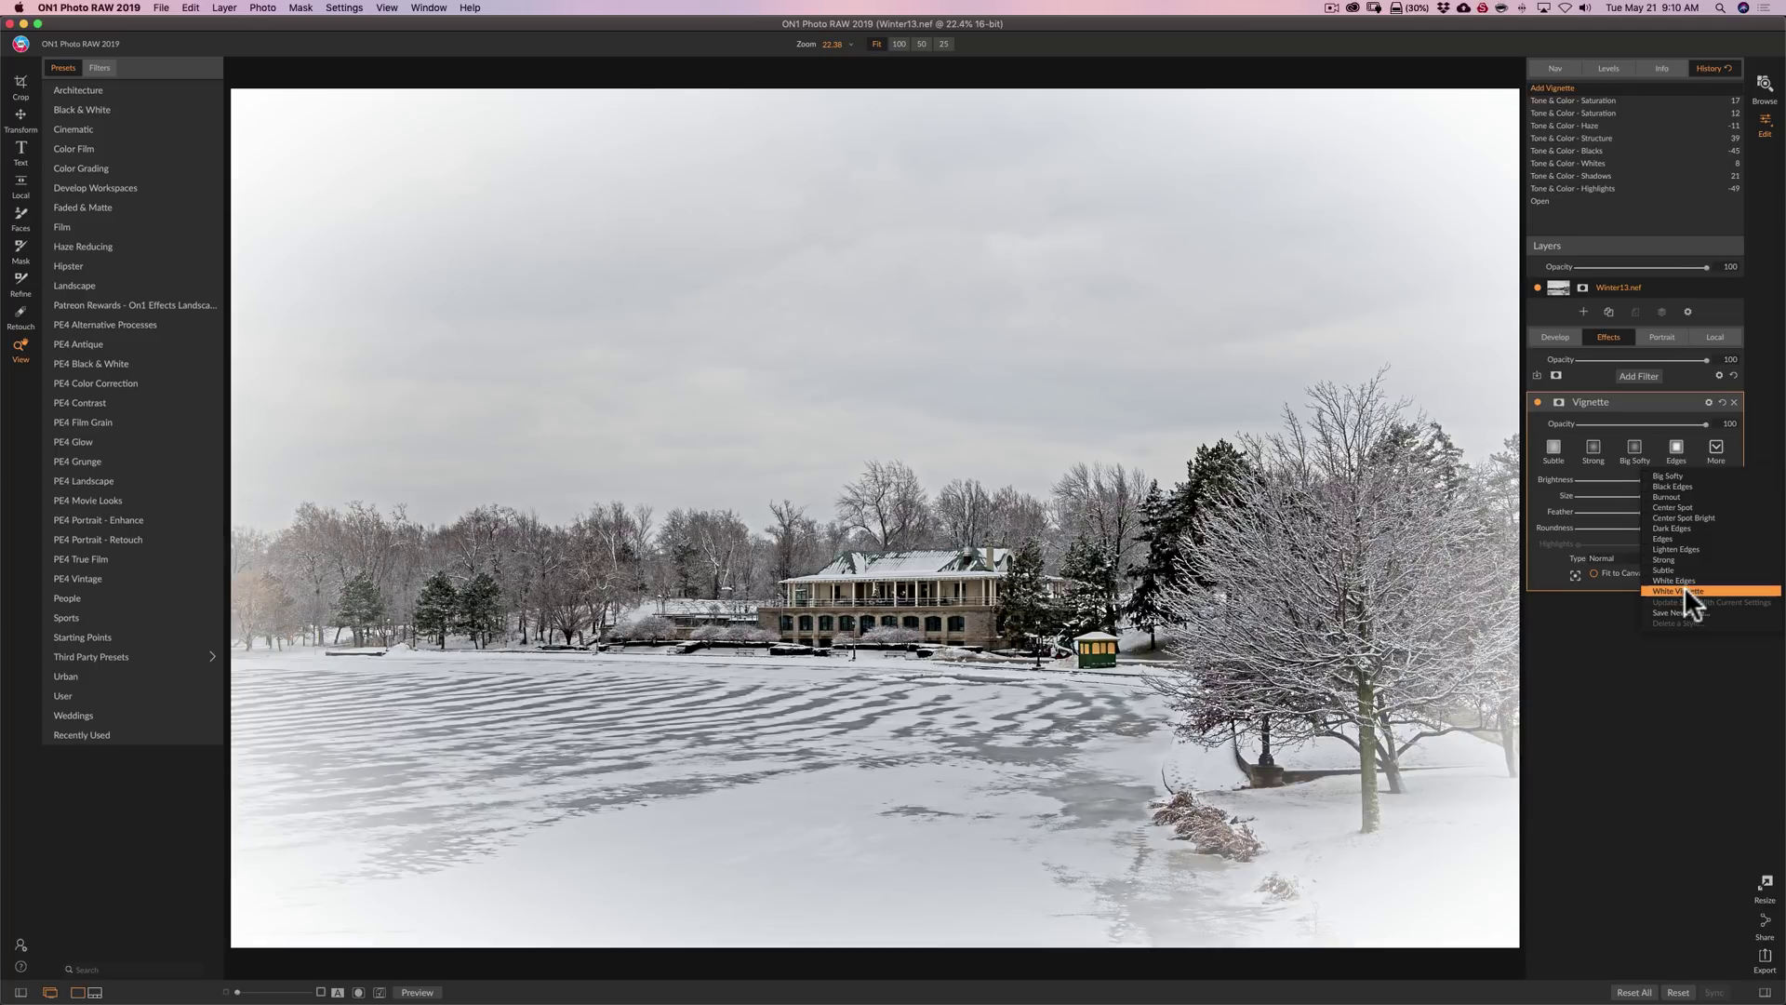
pyautogui.click(1685, 592)
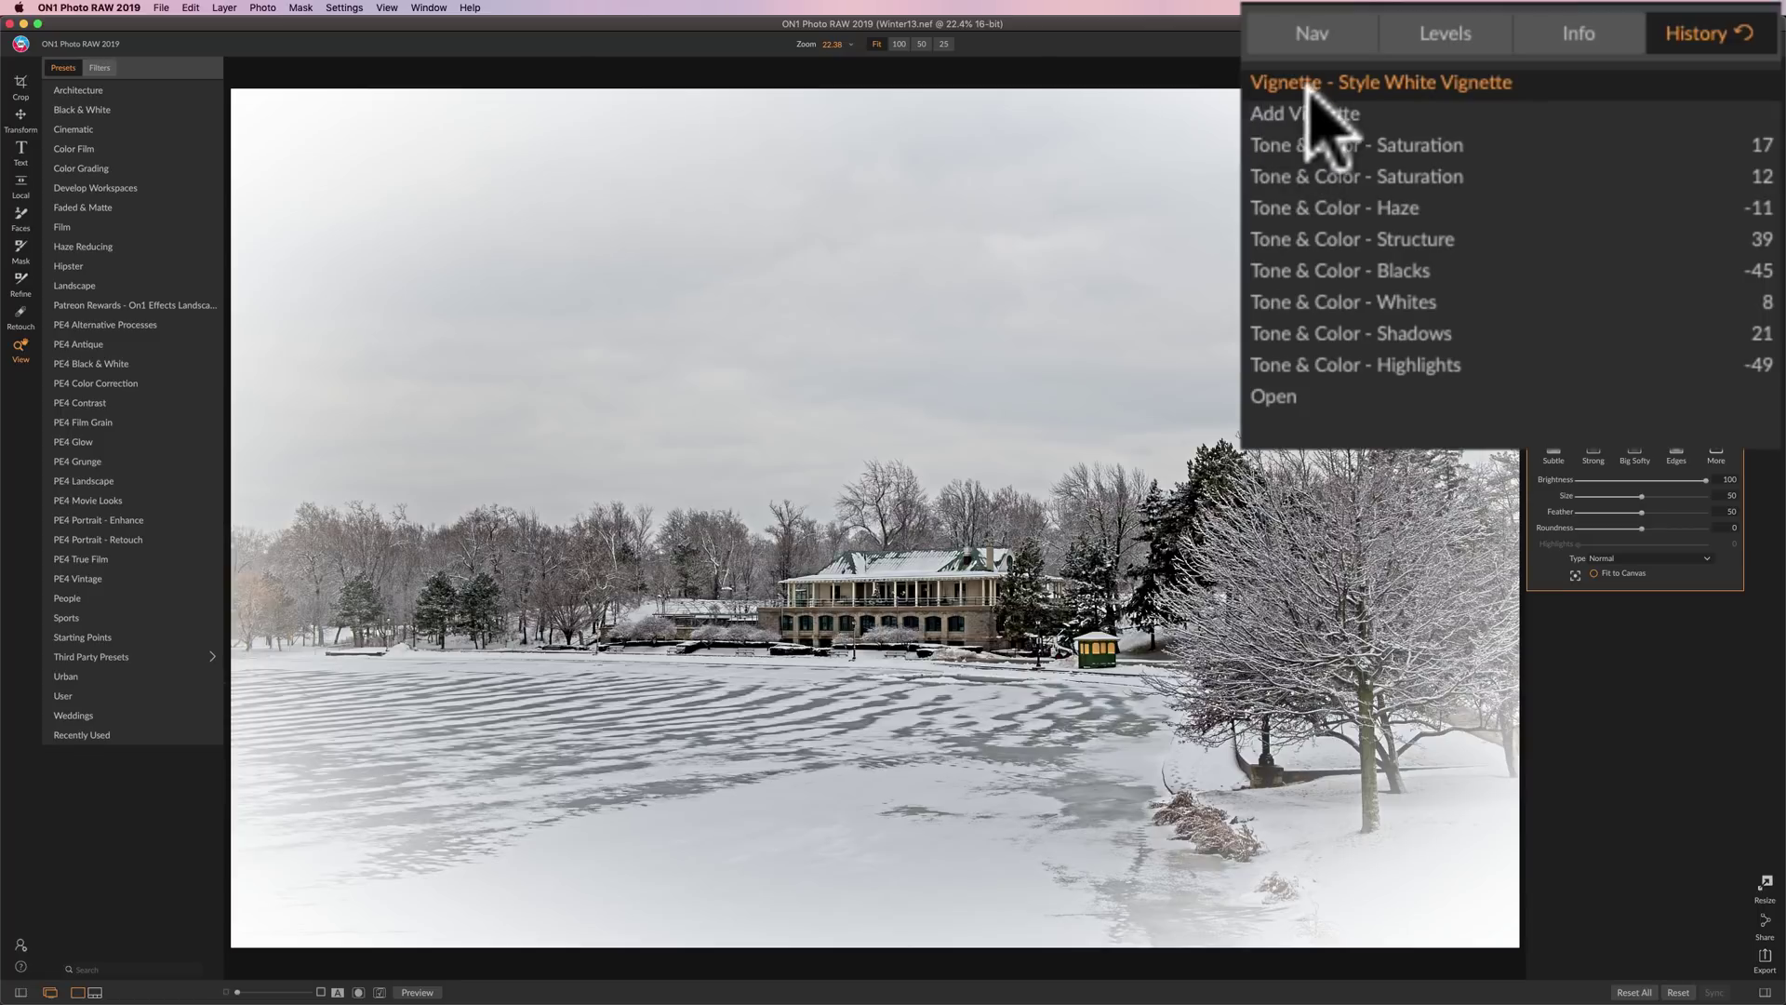
# Step through History from Open up to the latest white-vignette state
pyautogui.click(1284, 398)
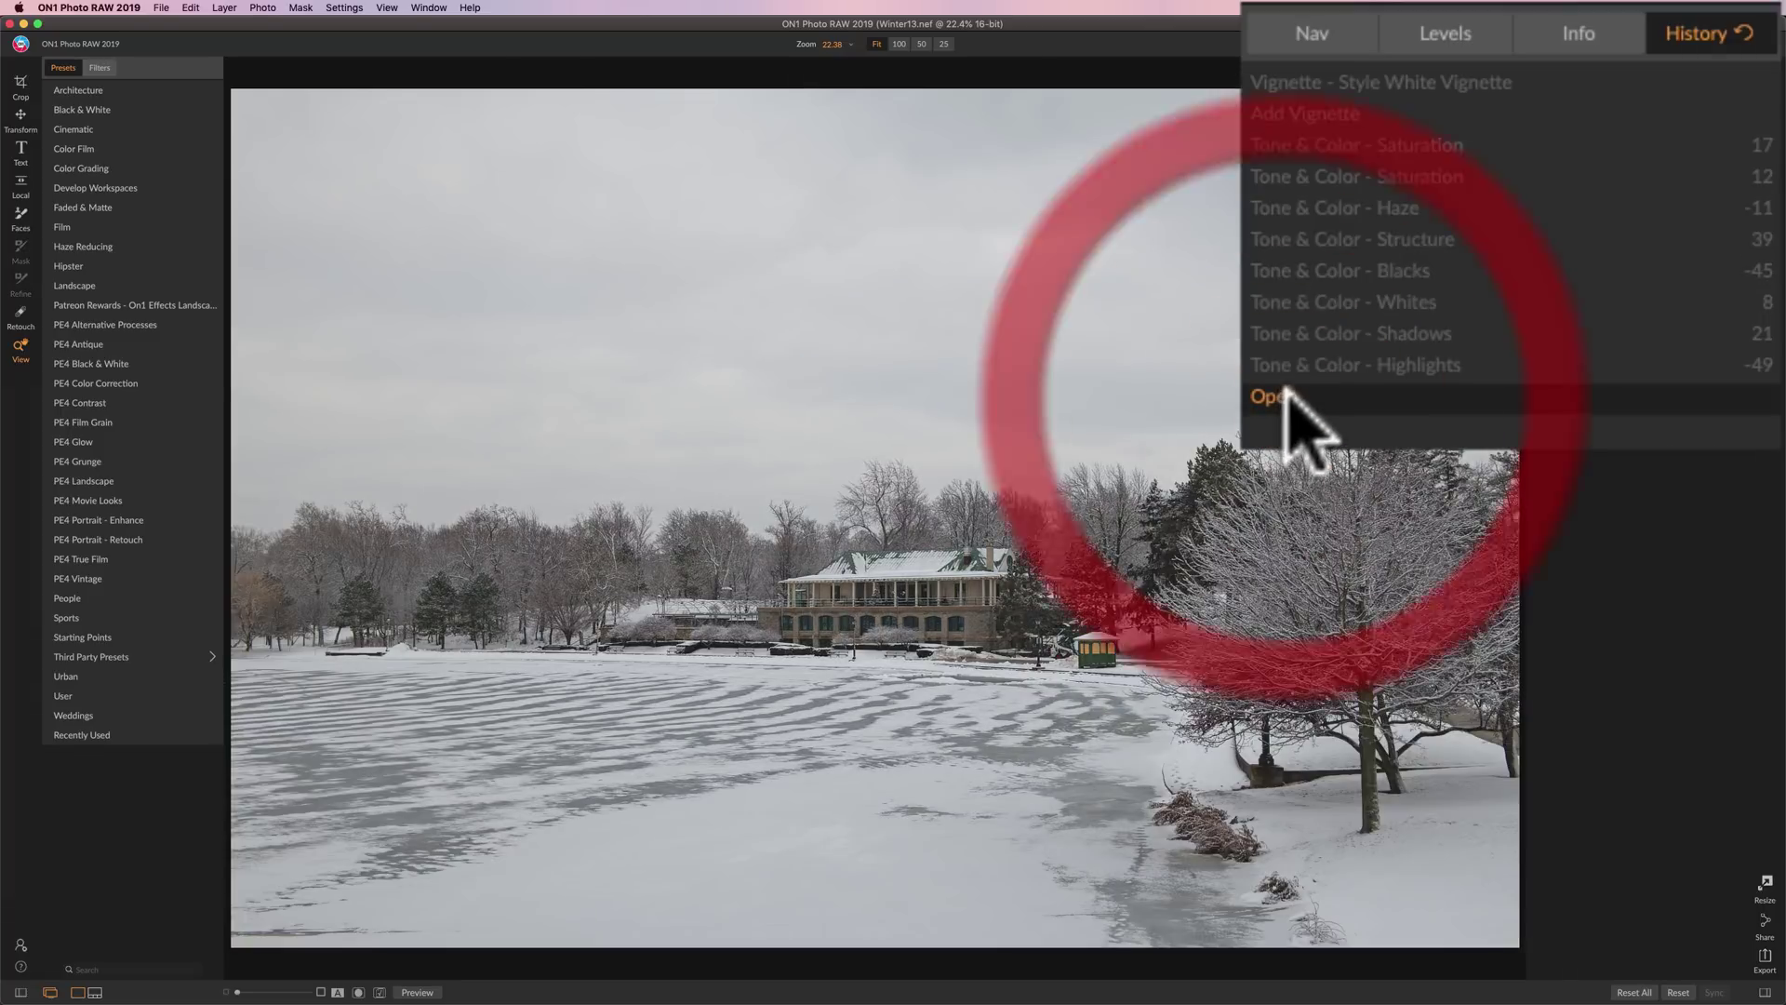
pyautogui.click(1286, 365)
pyautogui.click(1286, 333)
pyautogui.click(1289, 302)
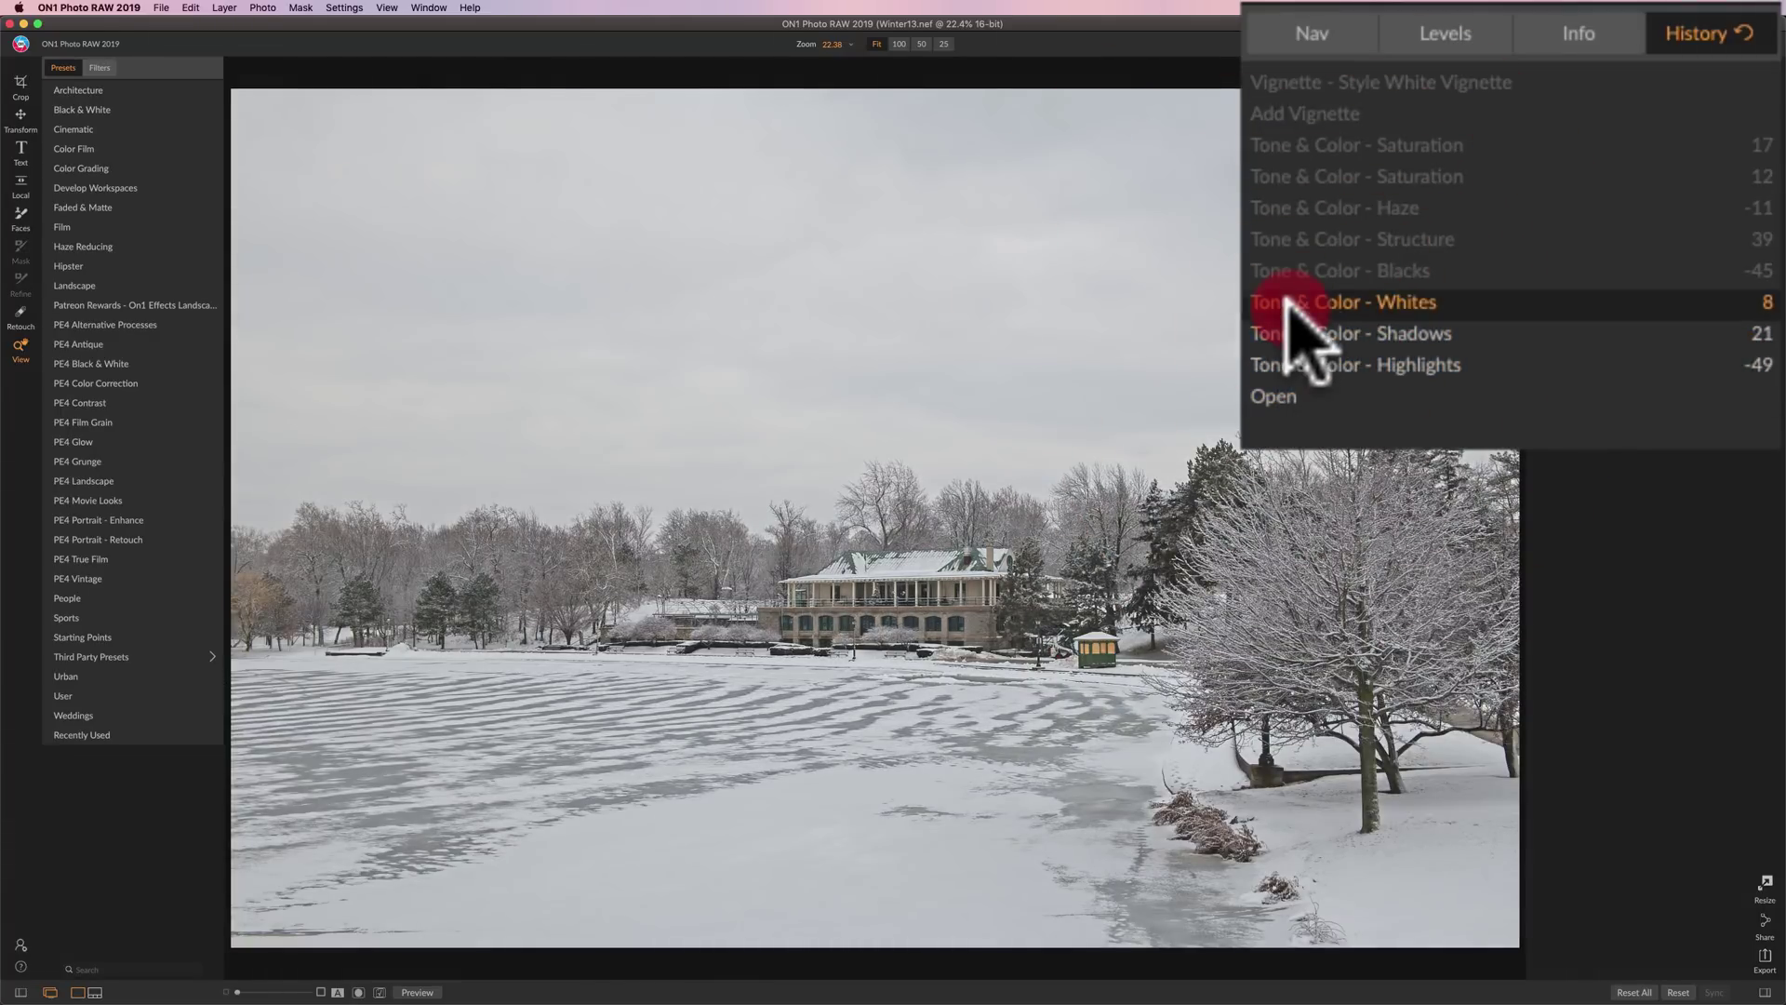
pyautogui.click(1289, 270)
pyautogui.click(1288, 239)
pyautogui.click(1284, 207)
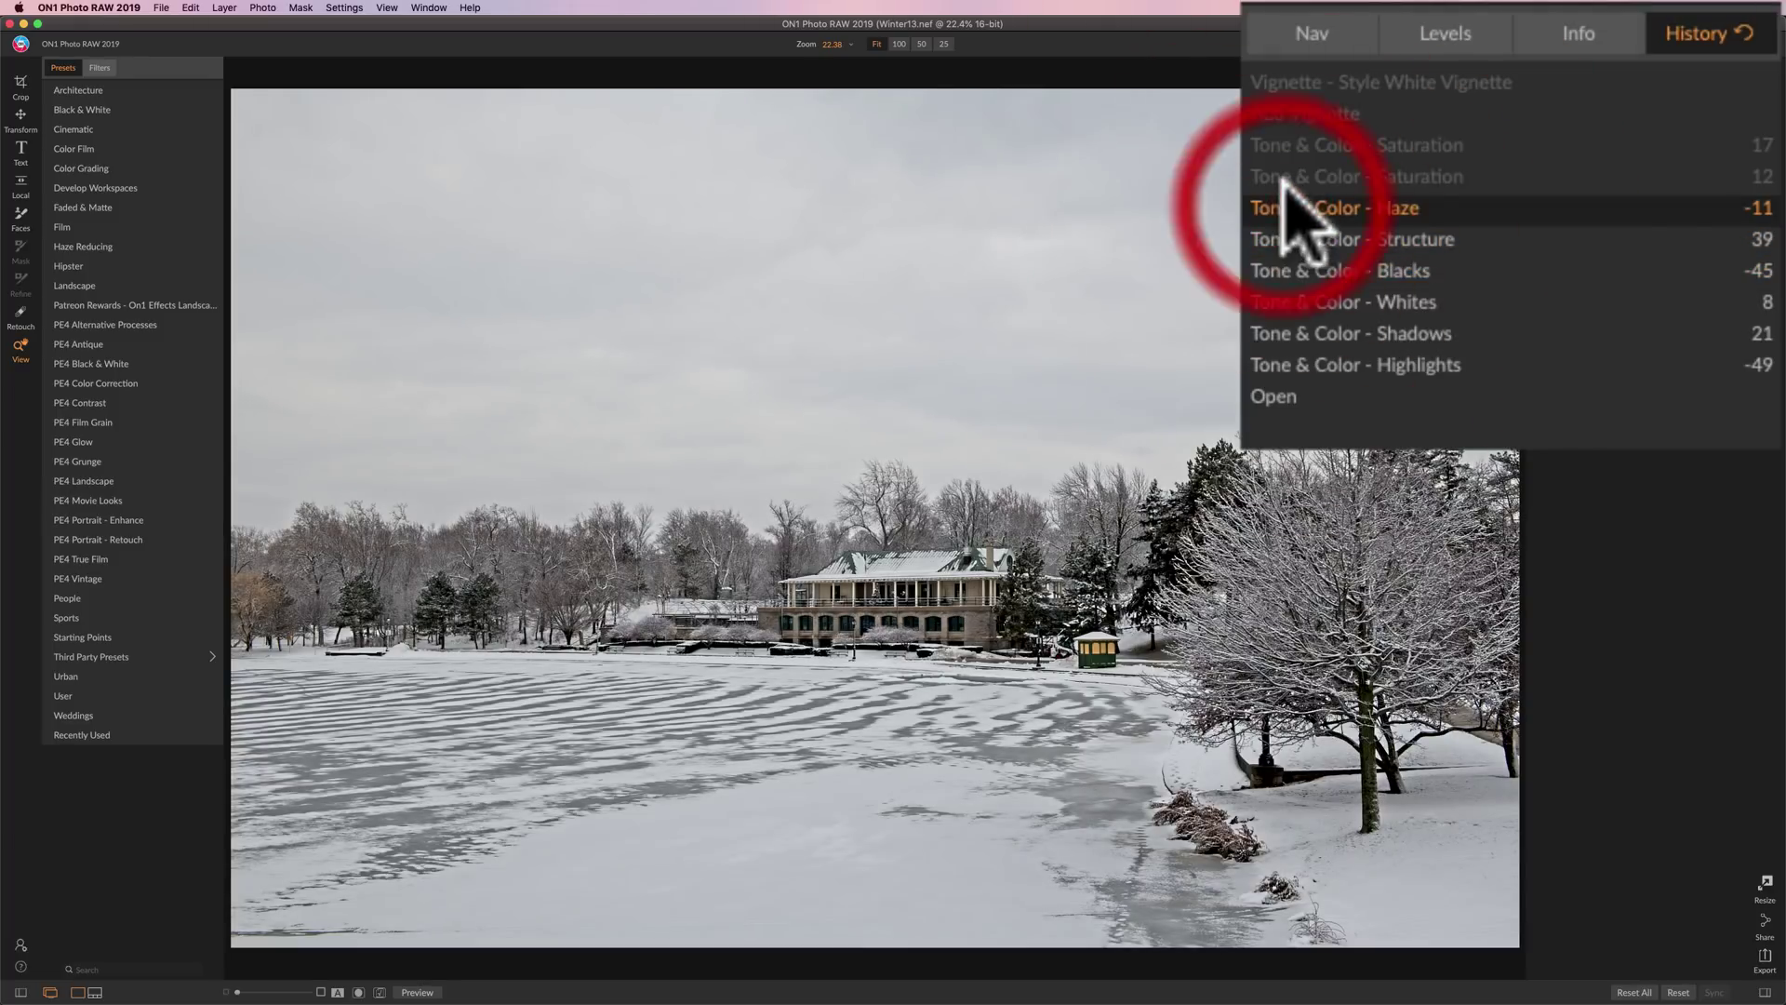
pyautogui.click(1284, 176)
pyautogui.click(1284, 145)
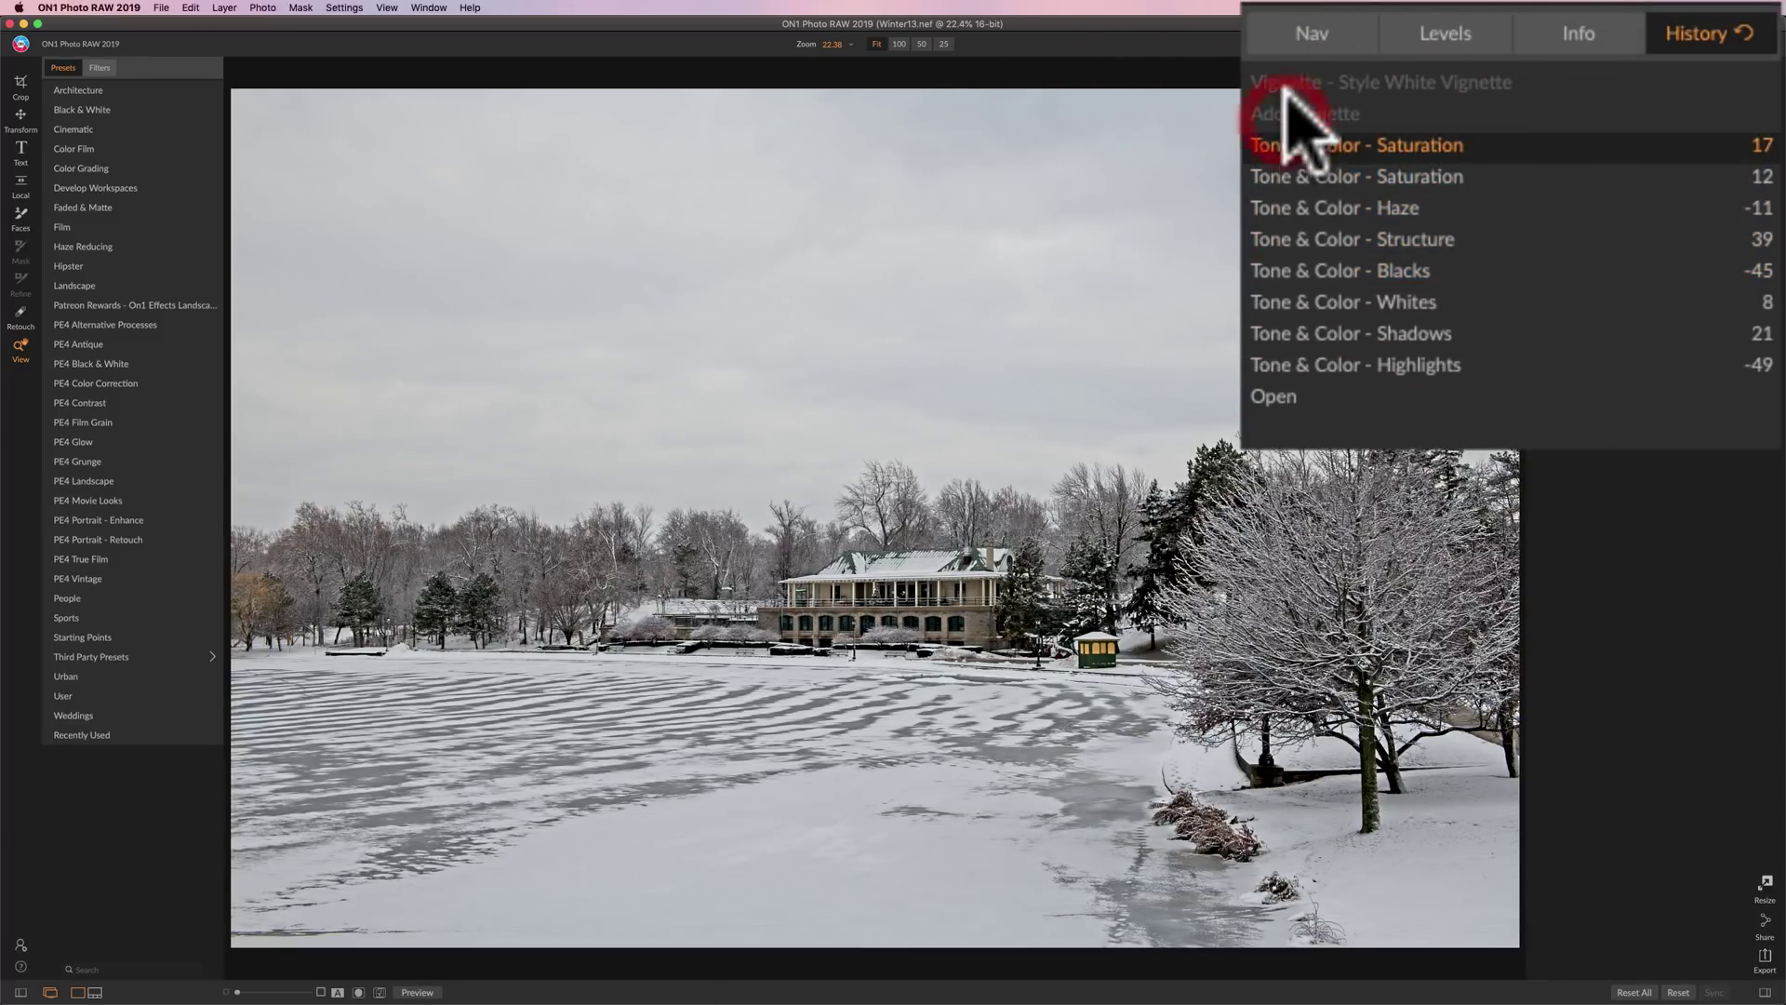
pyautogui.click(1288, 113)
pyautogui.click(1290, 83)
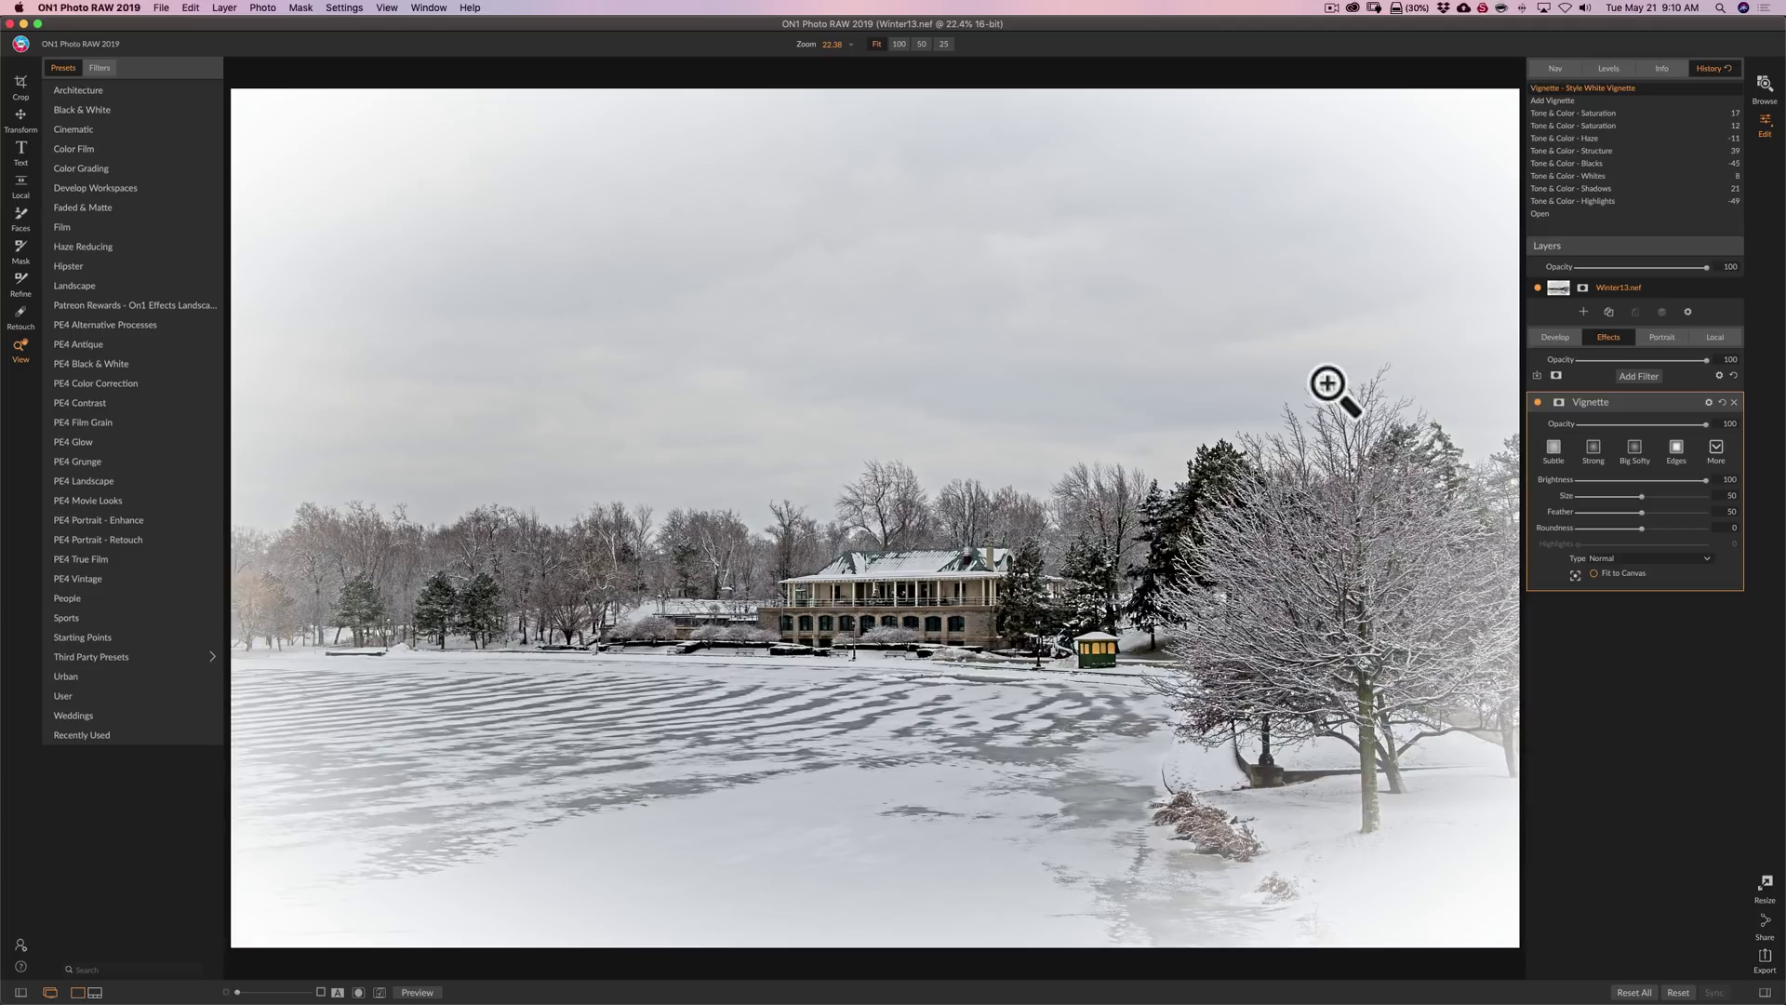
# Save the edits, switch Browse to grid view, and open Winter13.nef as a single image
pyautogui.click(1762, 84)
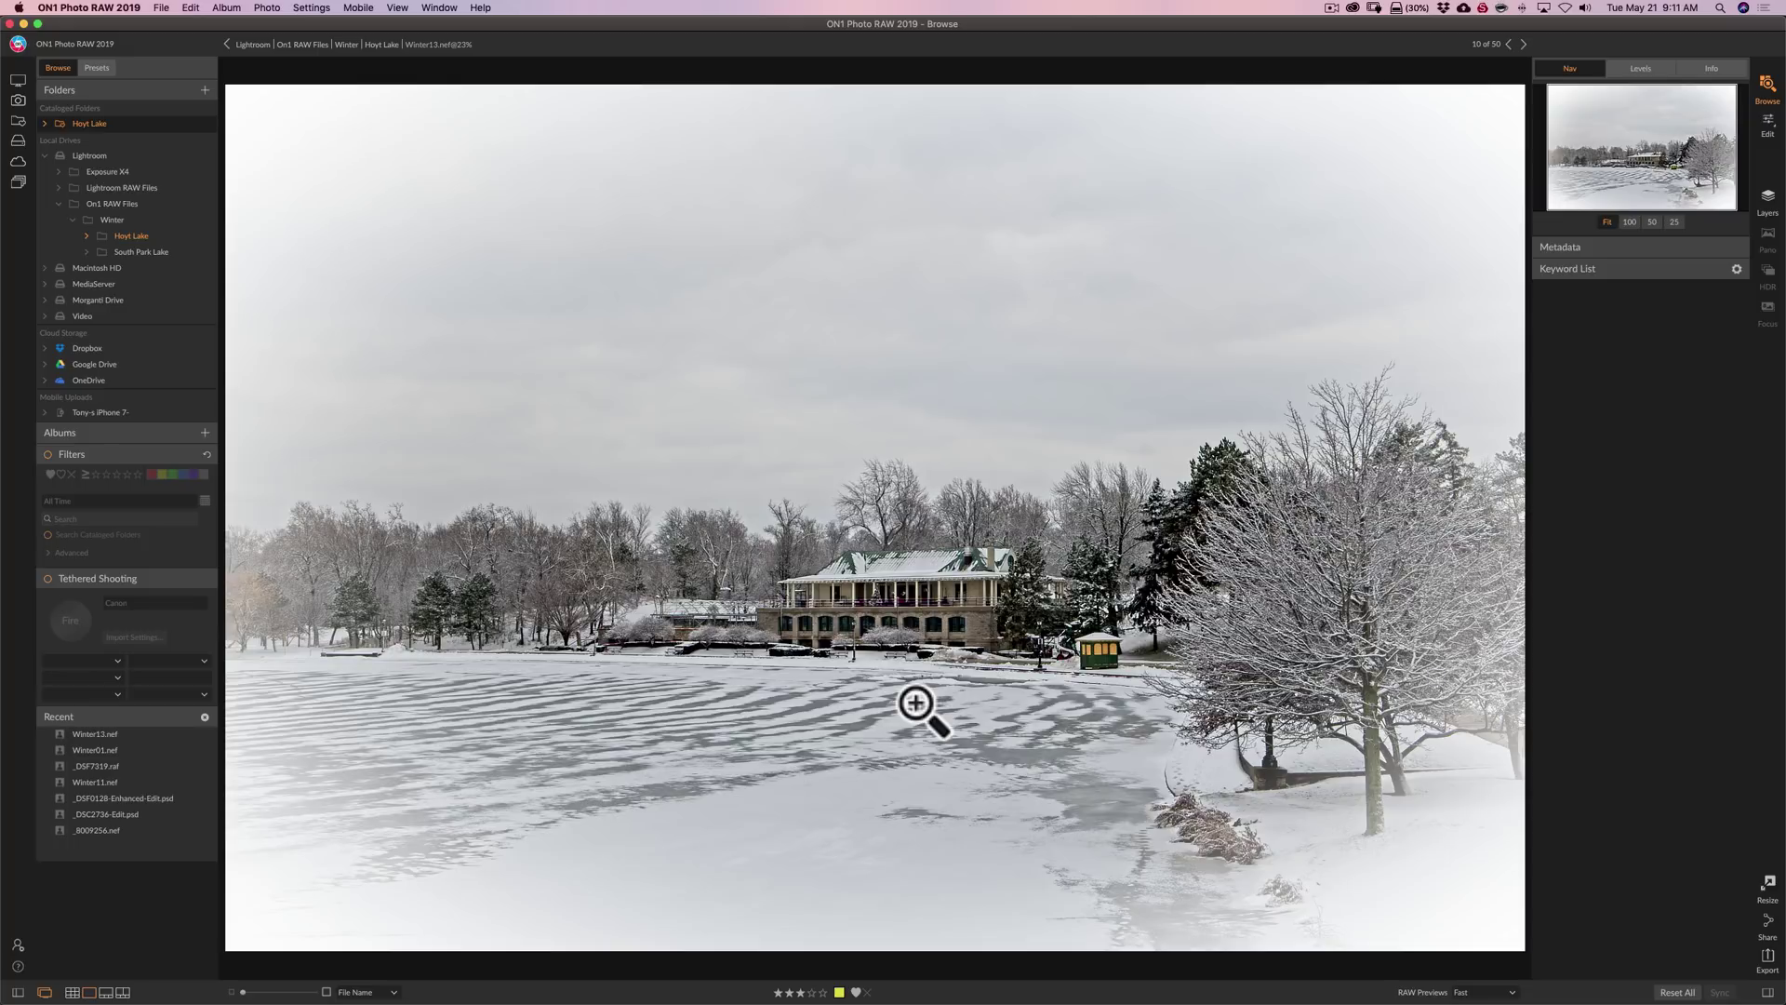
pyautogui.press('g')
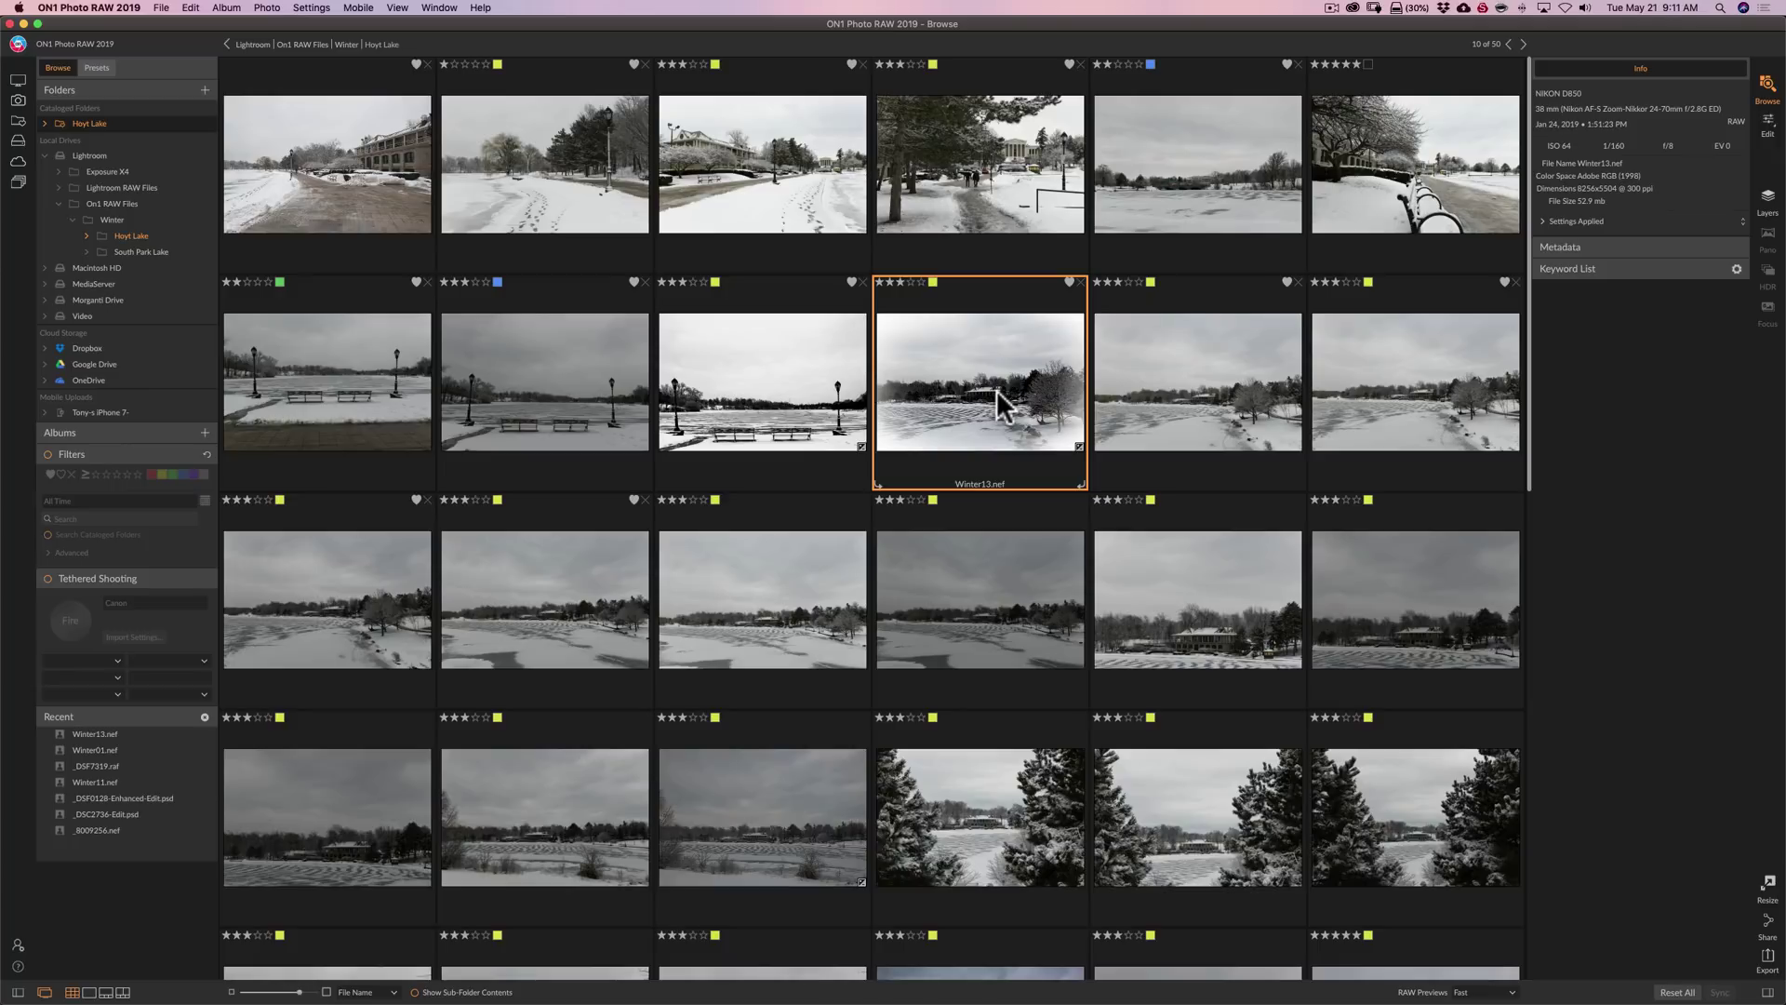
pyautogui.doubleClick(1000, 406)
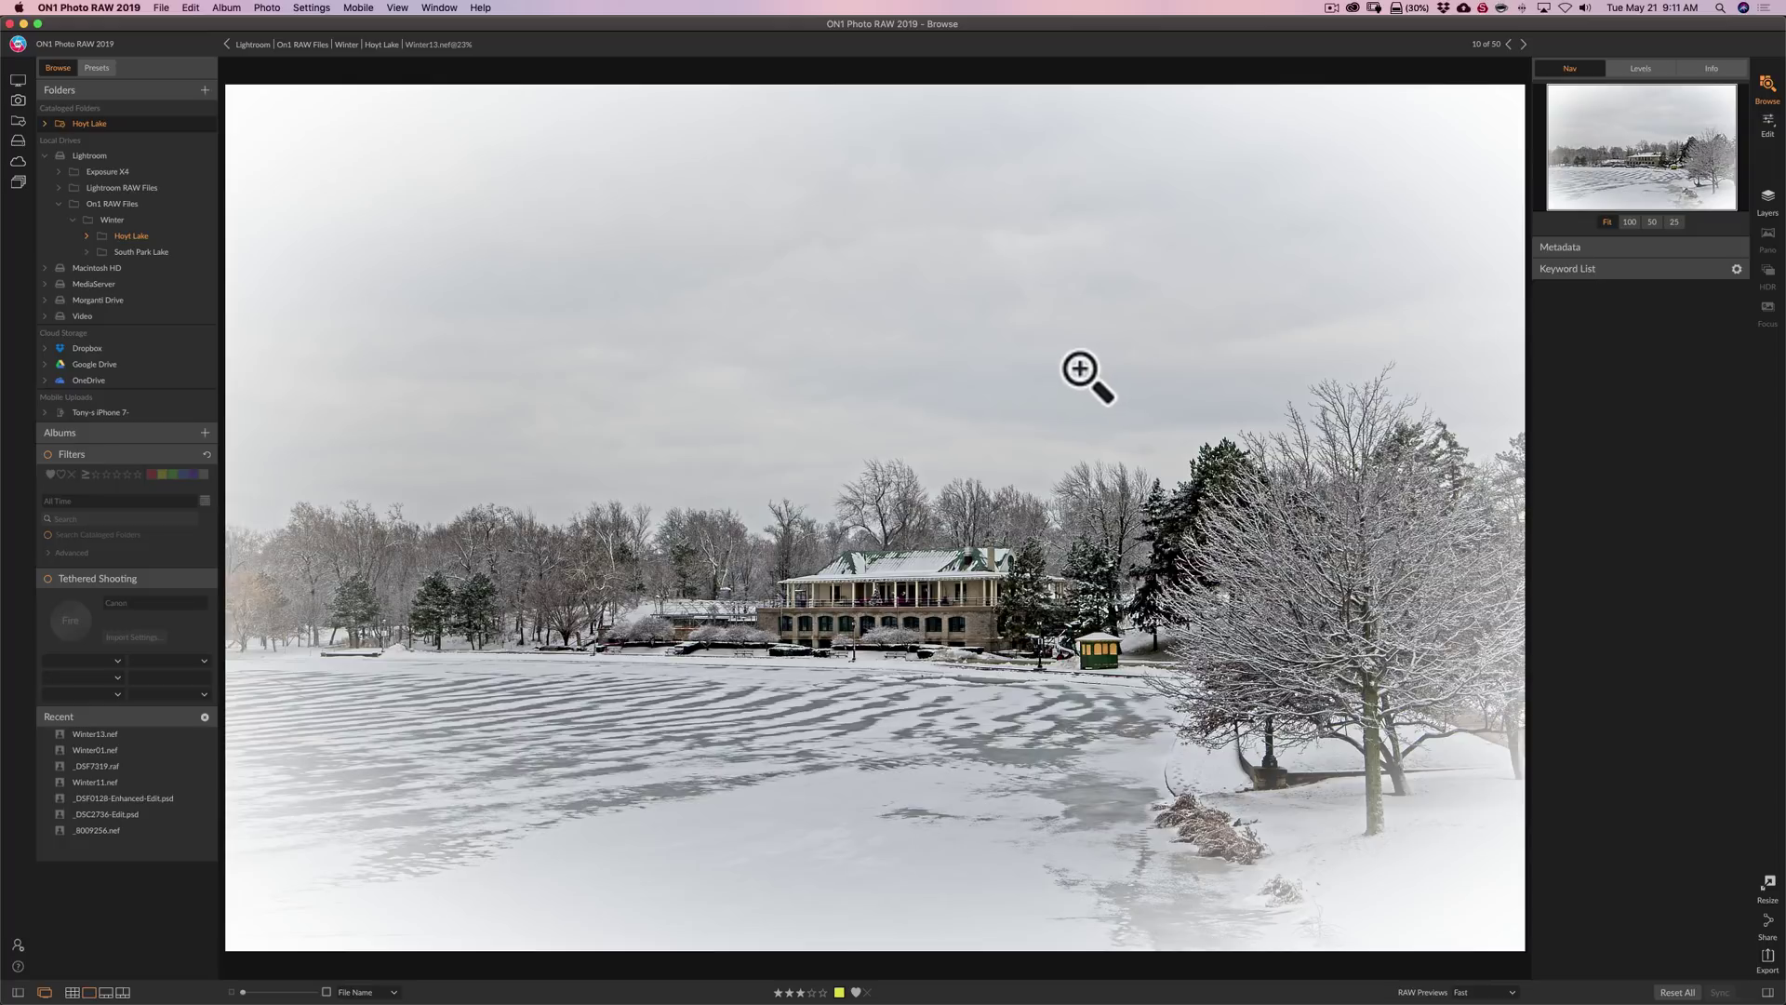
# Reopen Winter13.nef in Edit and confirm the vignette in Effects and the Develop tone settings
pyautogui.click(1767, 121)
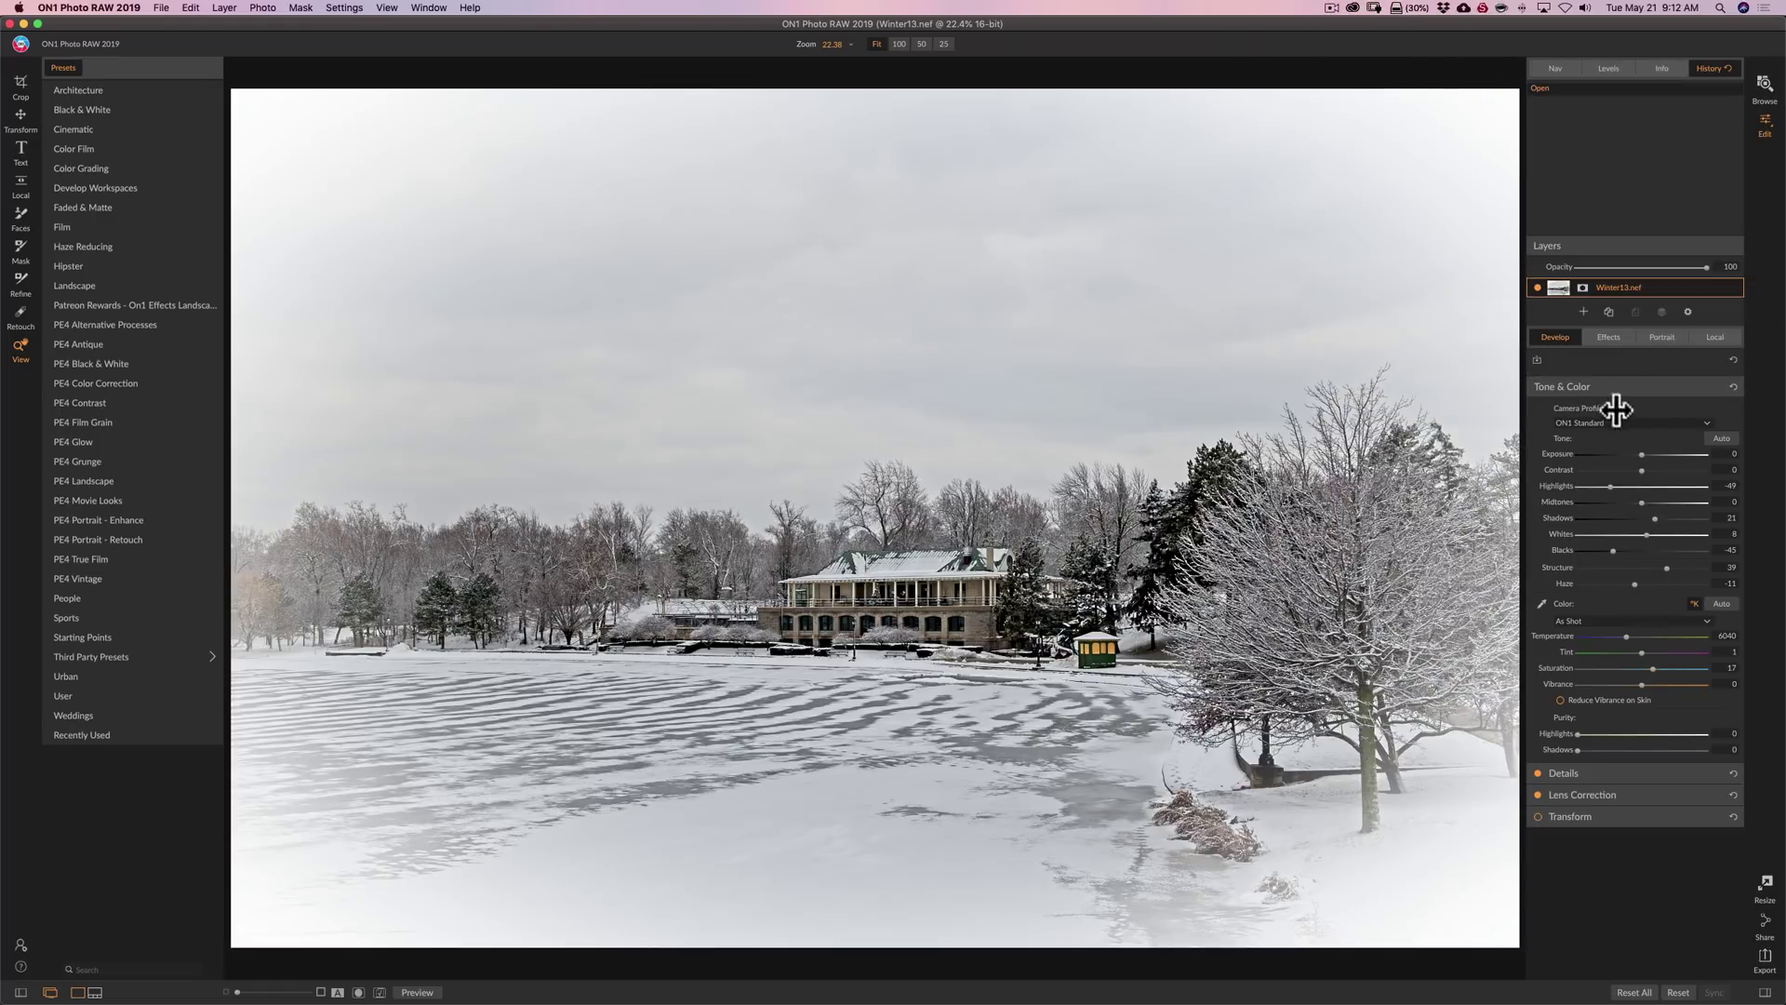
pyautogui.click(1607, 339)
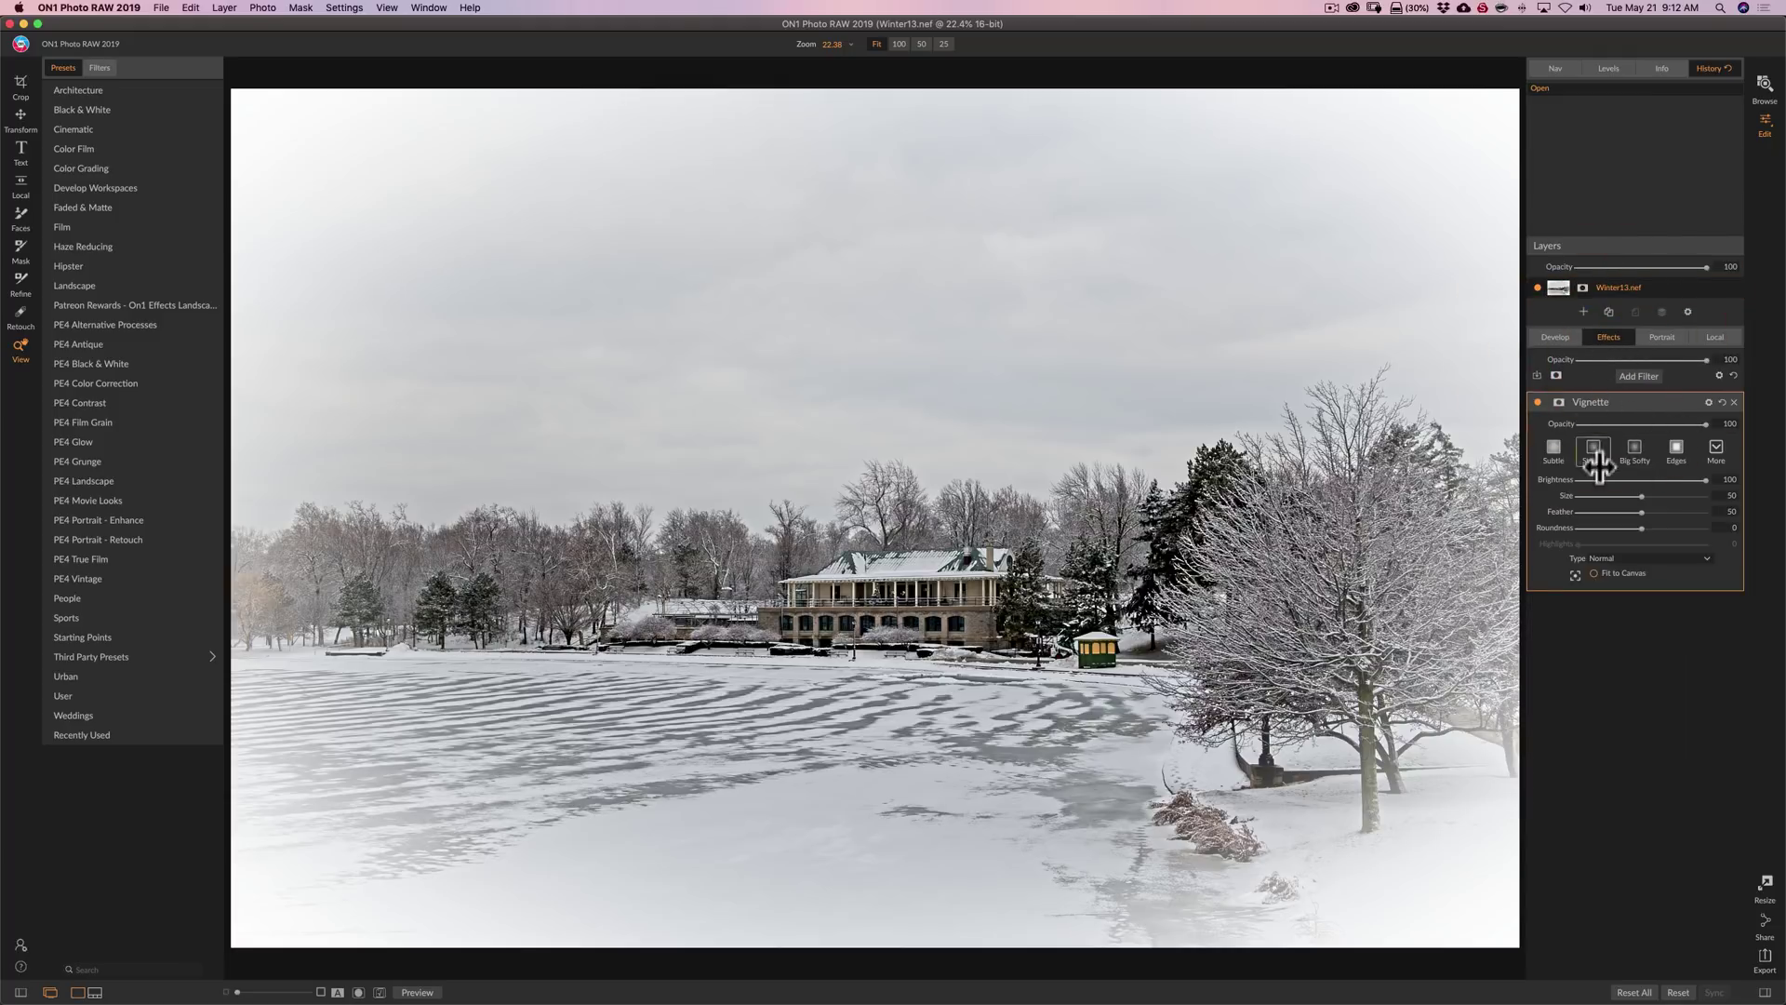
pyautogui.click(1549, 339)
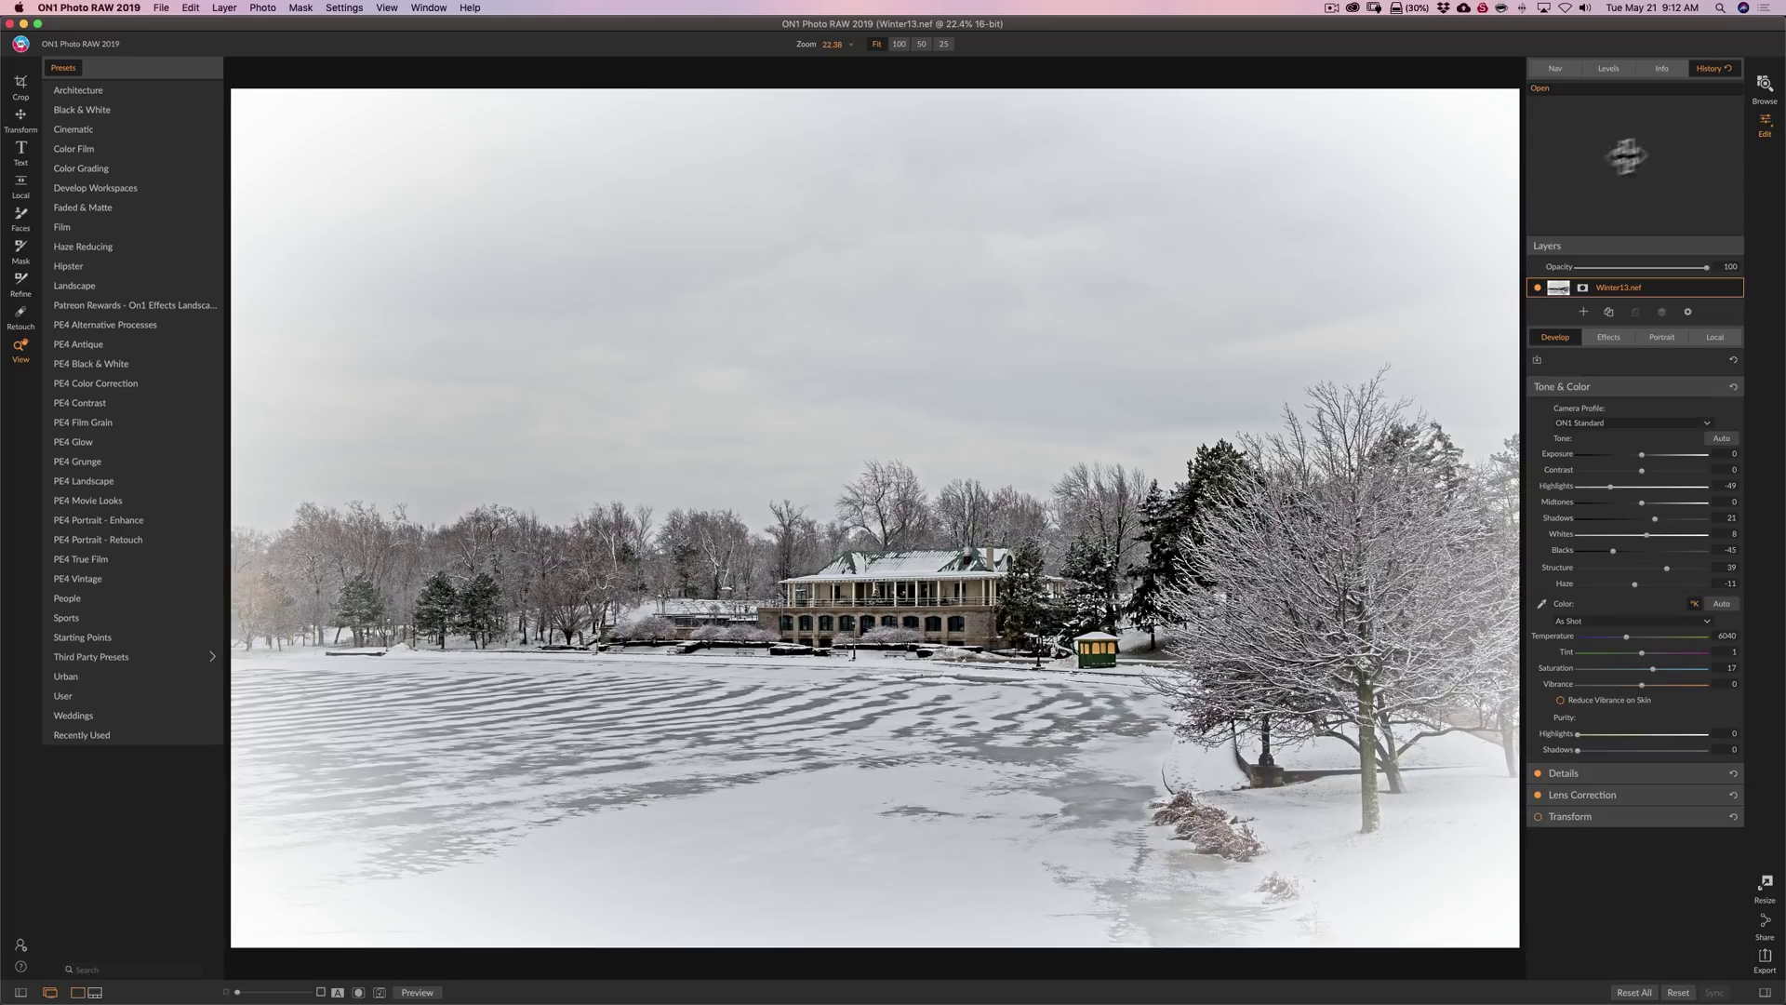
# Return to Browse and switch to the thumbnail grid view with G
pyautogui.click(1766, 84)
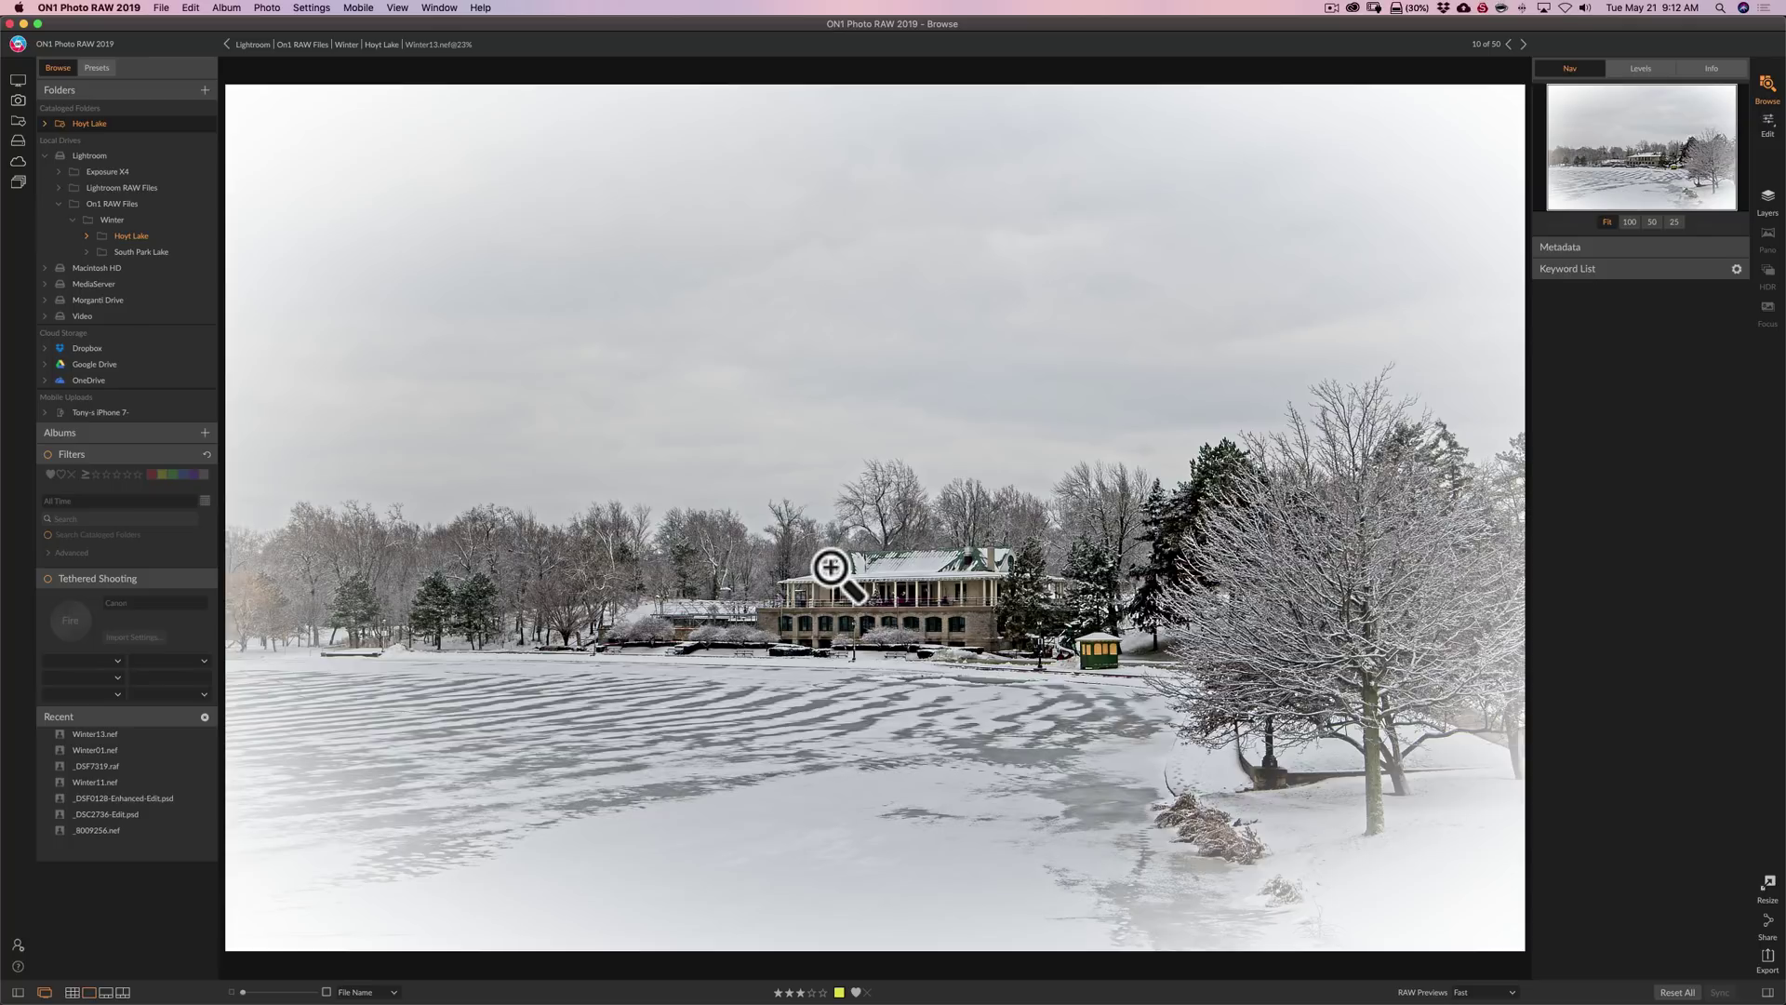
pyautogui.press('g')
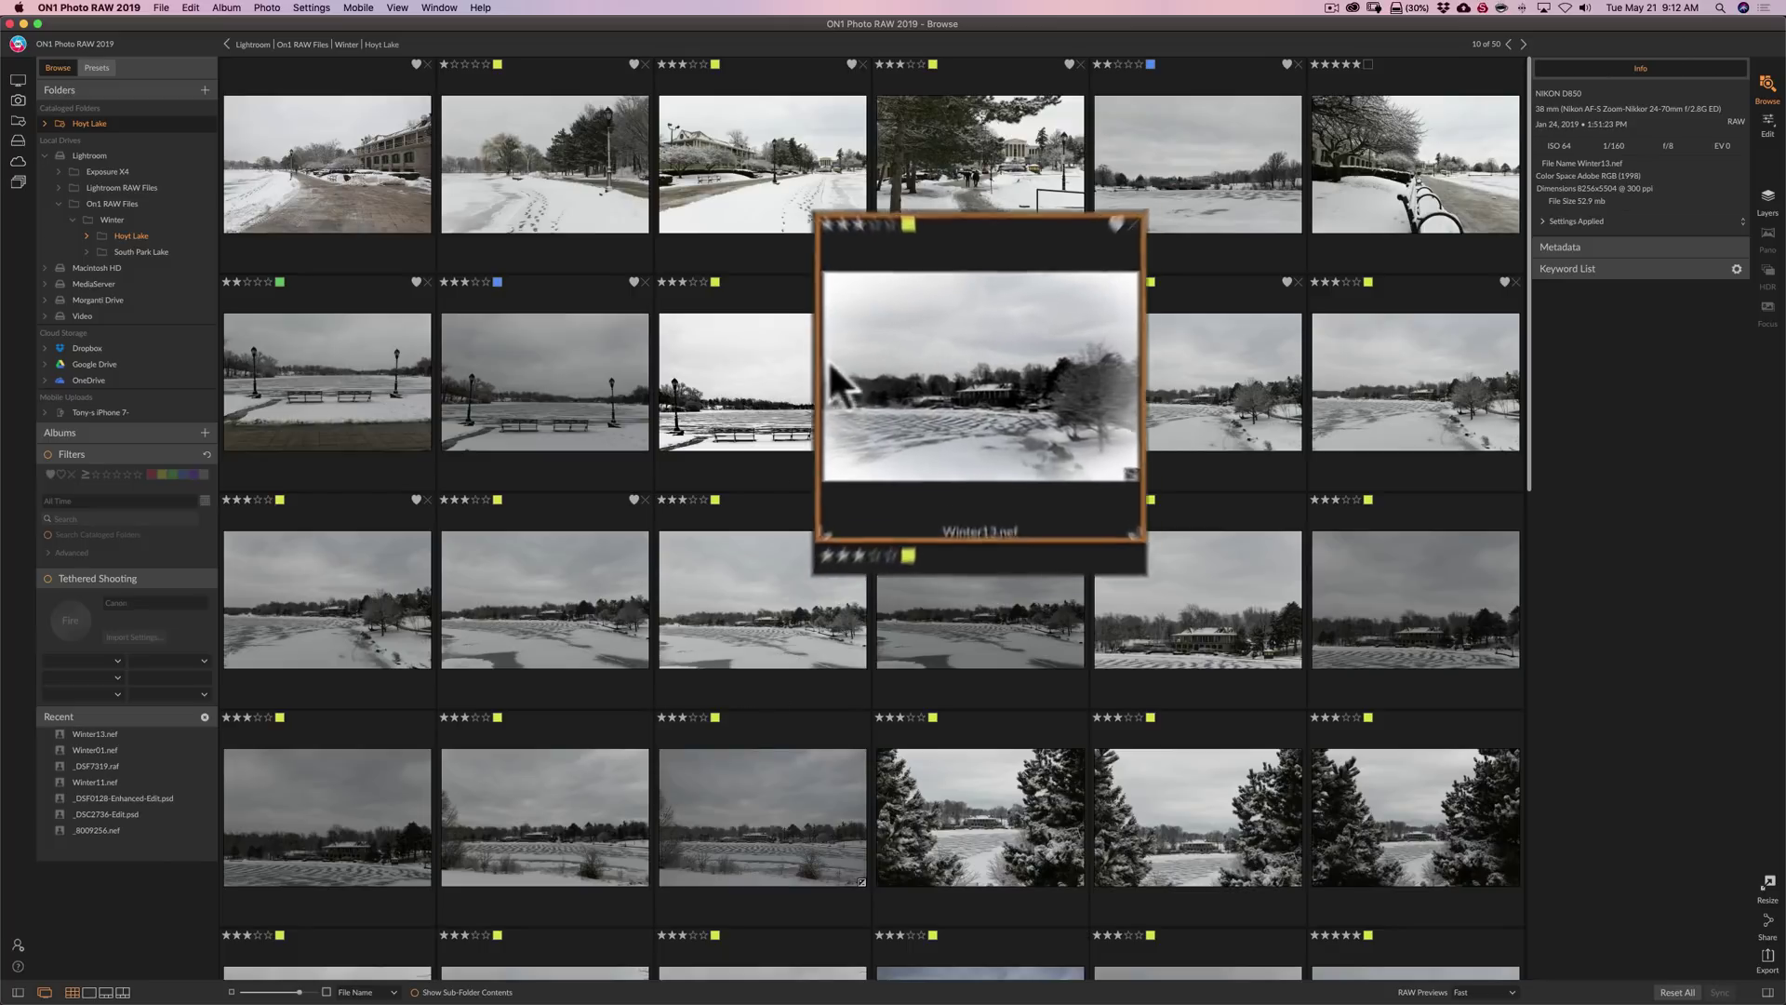